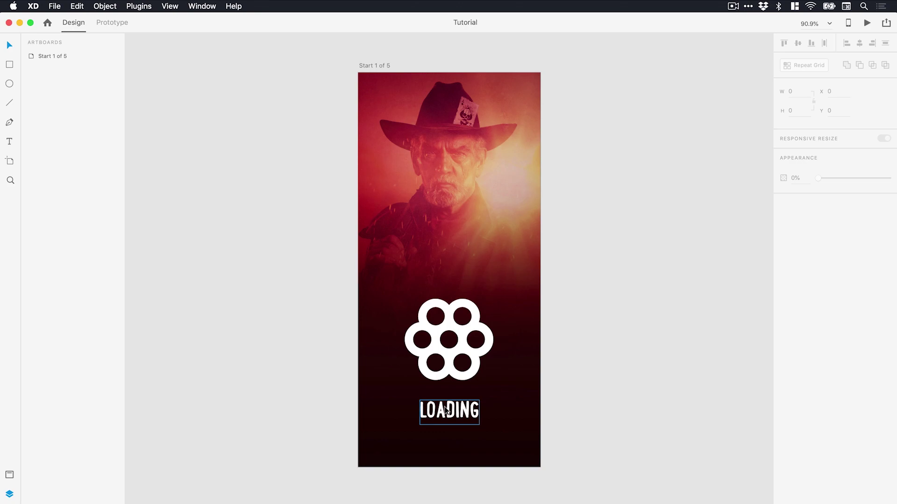
- Select all the revolver icon's circles, group them and name the group 'Revolver'
left_click(450, 412)
left_click_drag(606, 299, 398, 372)
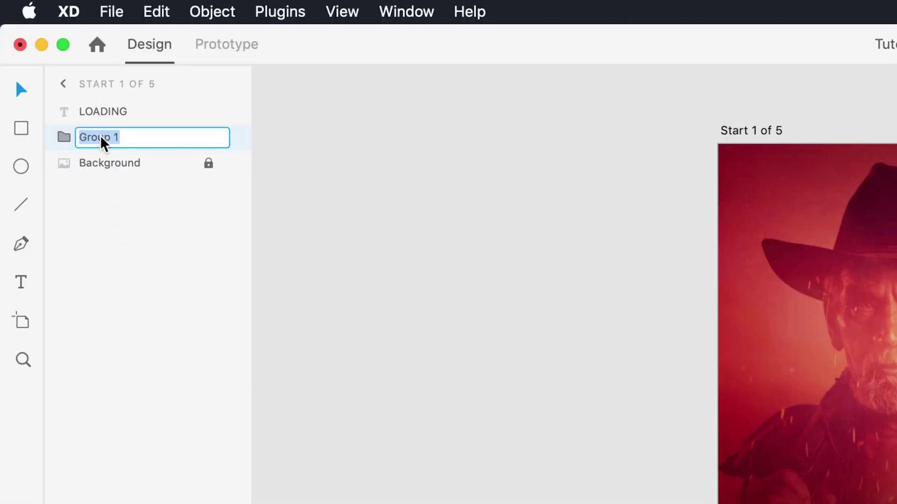
type("Revolver")
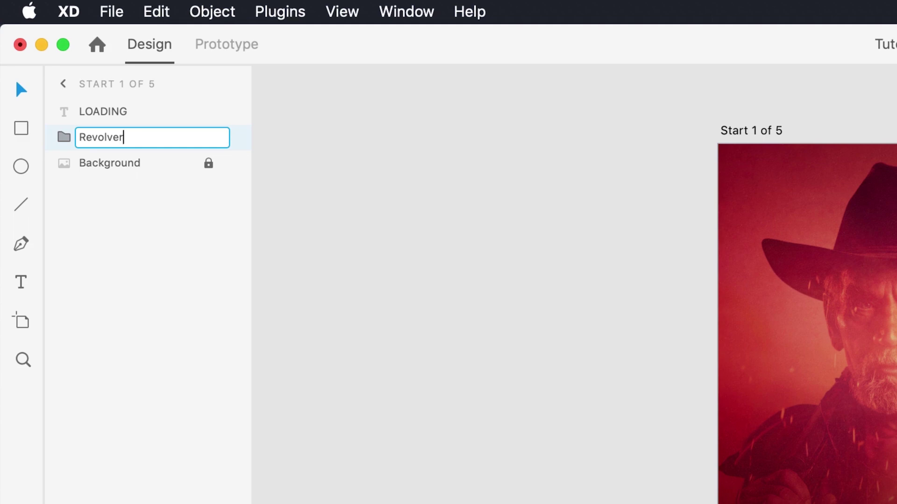
key("Return")
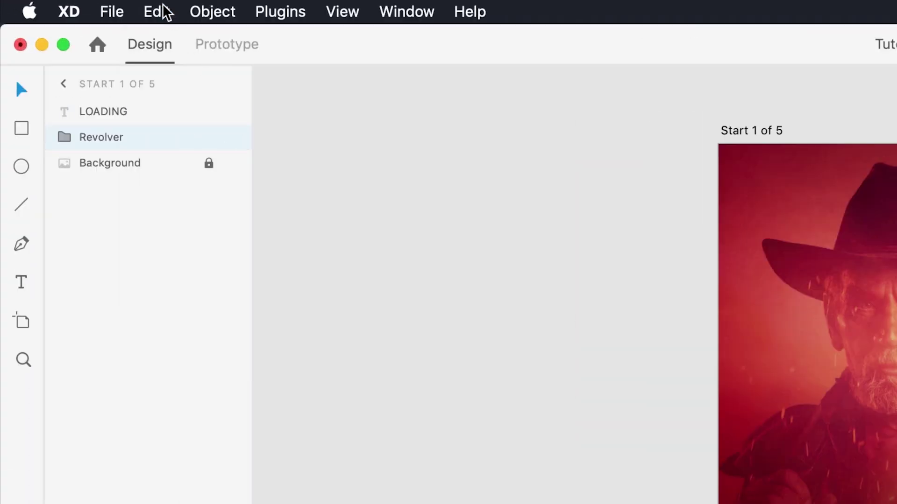
- Duplicate Revolver, give the copy a #5AFF53 green border and name it 'Guide' at 29% opacity
left_click(79, 6)
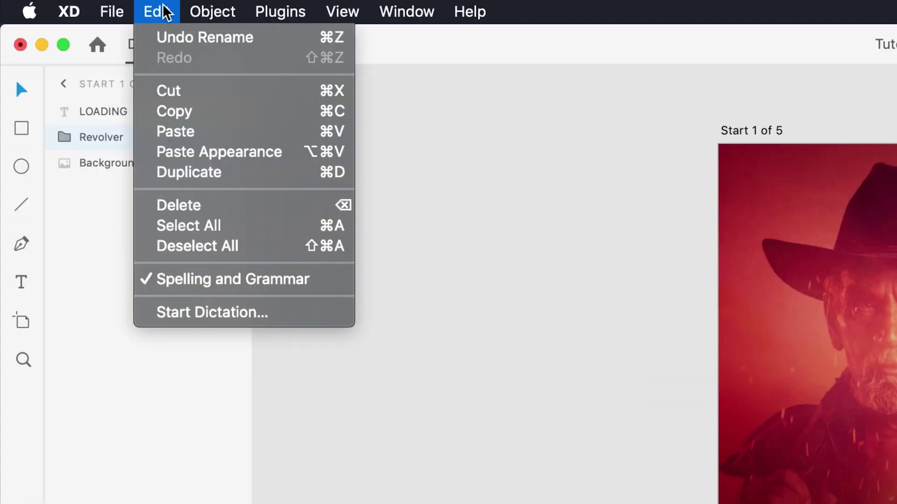
left_click(244, 172)
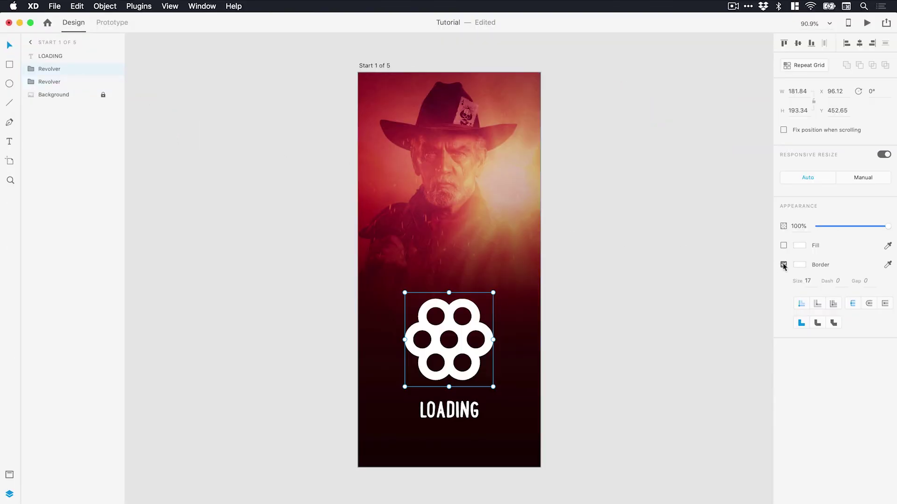
left_click(799, 265)
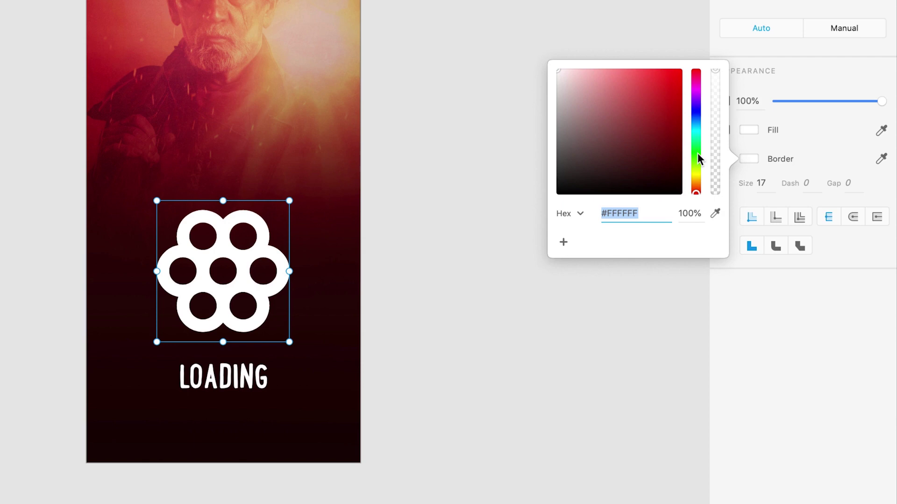
left_click(696, 152)
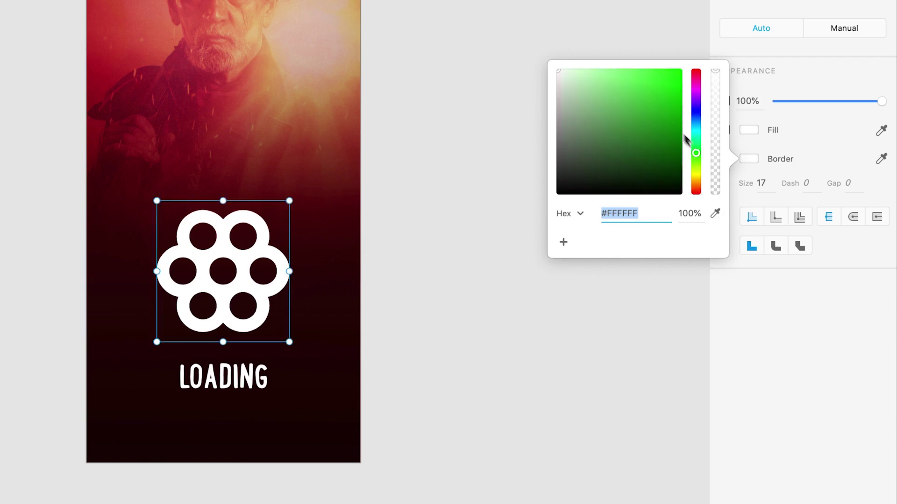
mouse_move(642, 113)
left_mouse_down()
mouse_move(632, 68)
mouse_move(640, 46)
left_mouse_up()
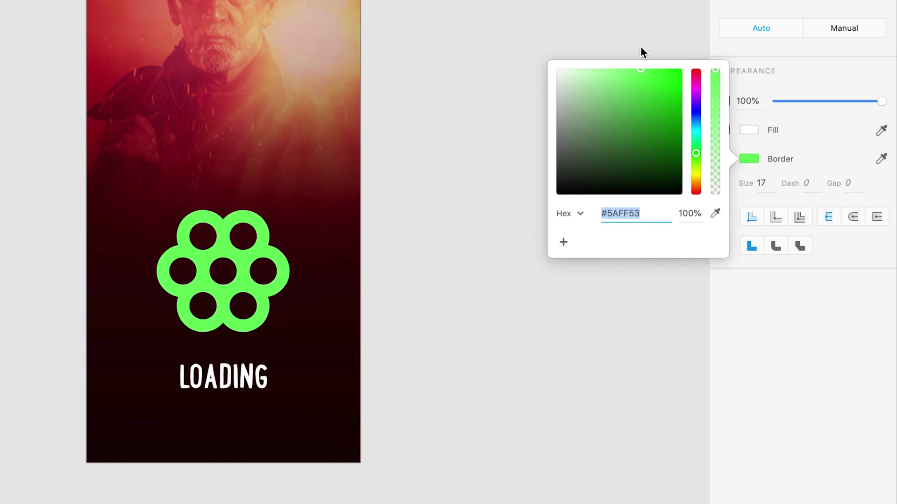
left_click(618, 6)
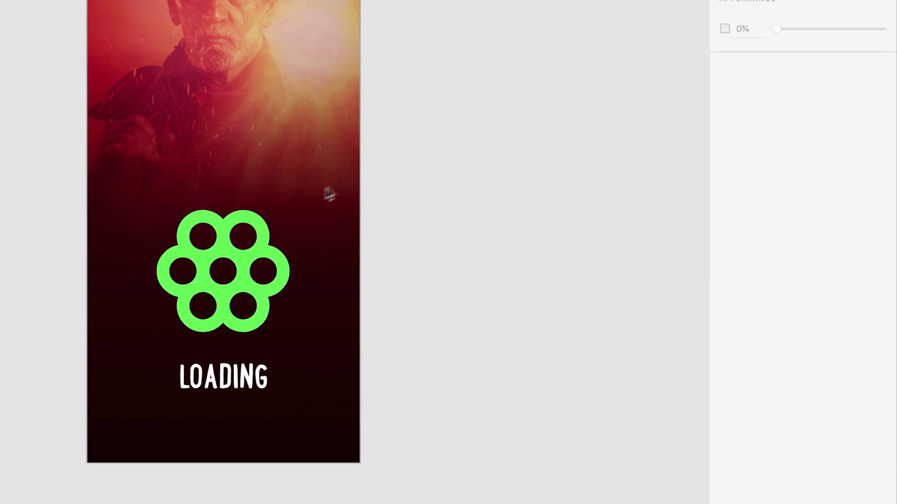
left_click(220, 243)
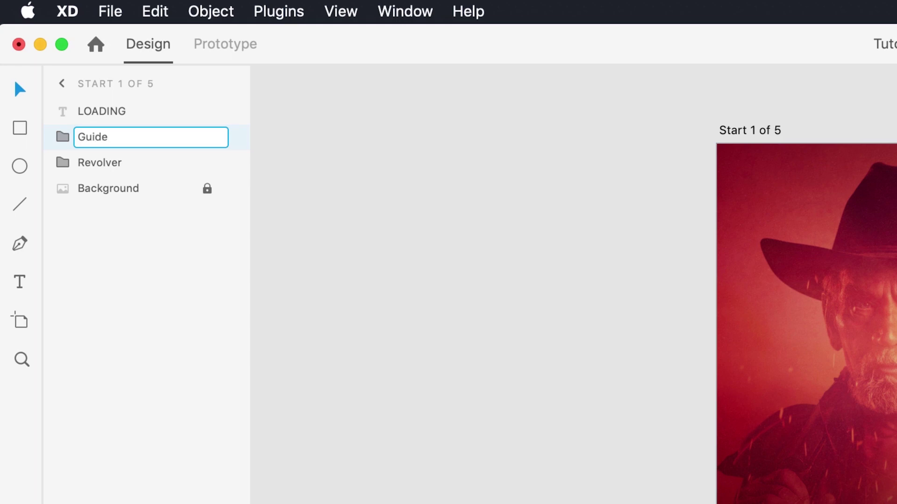
key("Return")
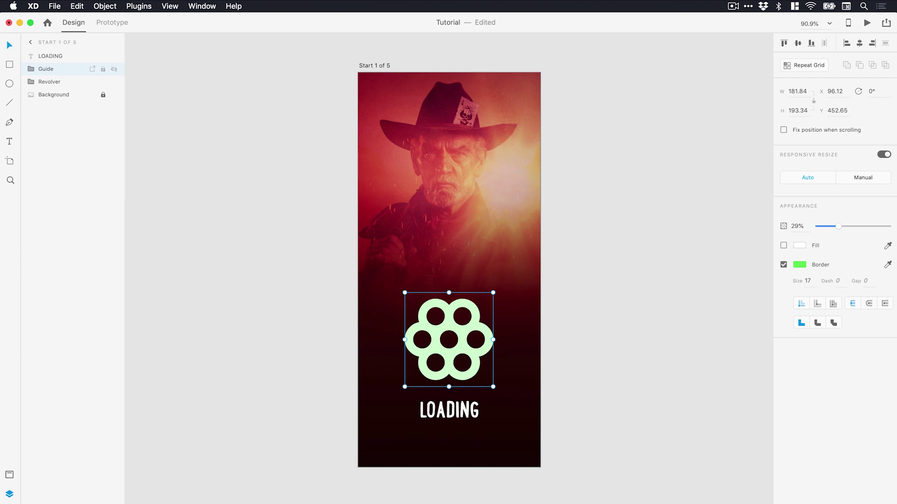
- Zoom out and make four copies of the Start 1 of 5 artboard
left_click(227, 112)
key("super+minus")
key("super+minus")
key("super+minus")
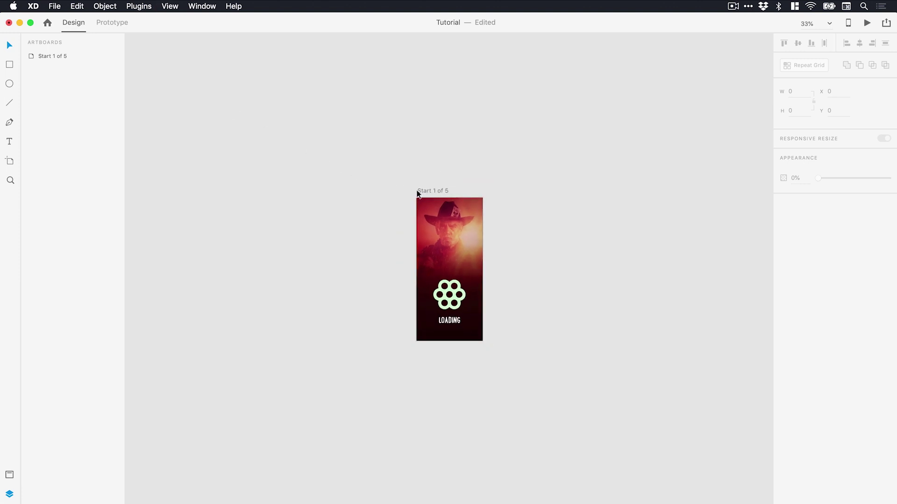
left_click(425, 192)
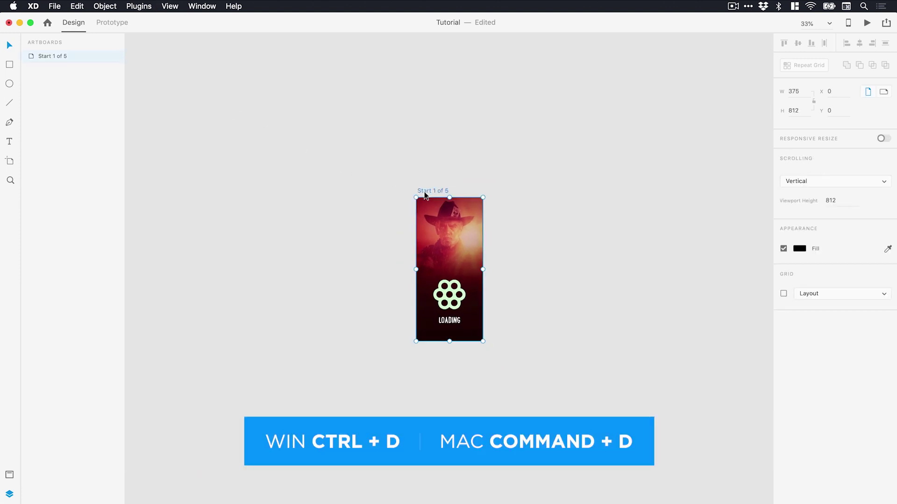
key("super+d")
key("super+d")
key("super+d")
key("super+d")
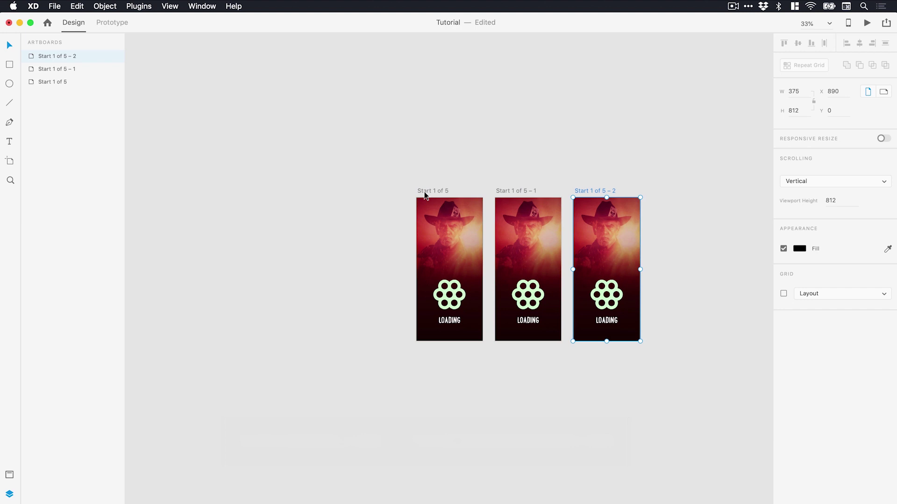
scroll(411, 192, "left", 5)
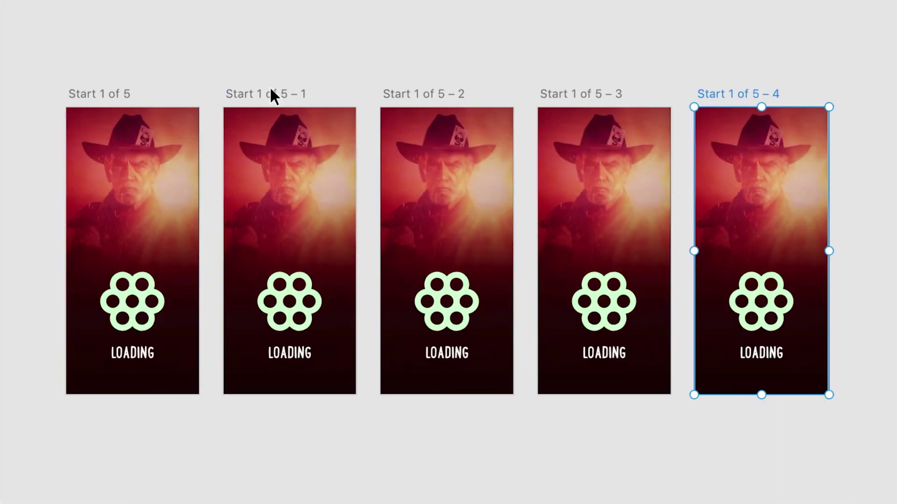
- Rename the first two copies '2 of 5' and '3 of 5'
double_click(346, 181)
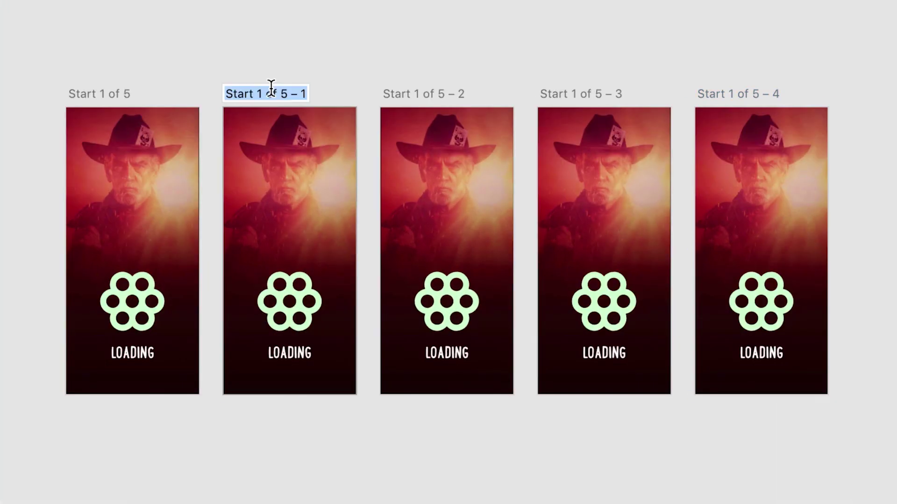
type("2 of 5")
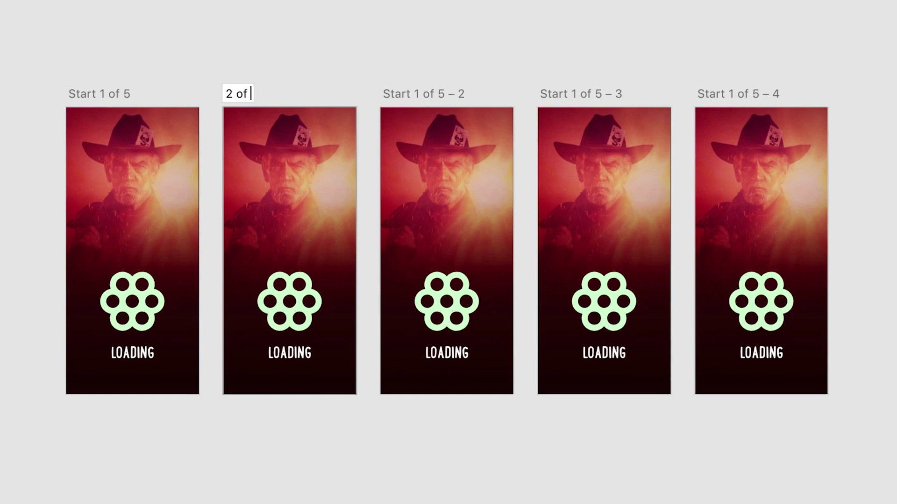
double_click(405, 92)
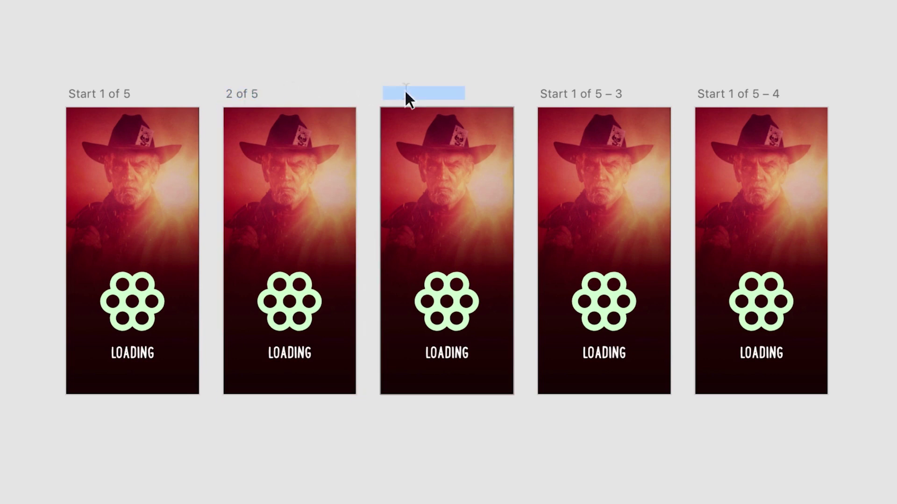
type("3 of 5")
key("Return")
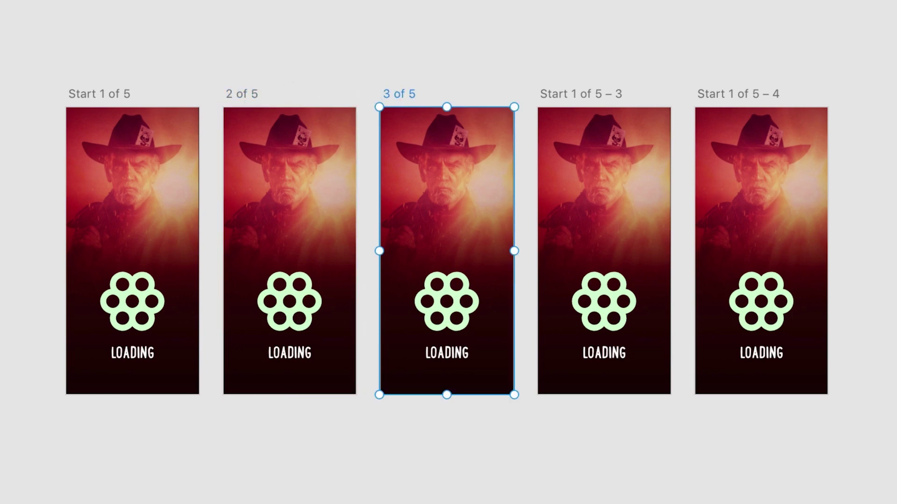
- Rename the last two copies '4 of 5' and 'Finish 5 of 5'
double_click(555, 93)
type("4 of 5")
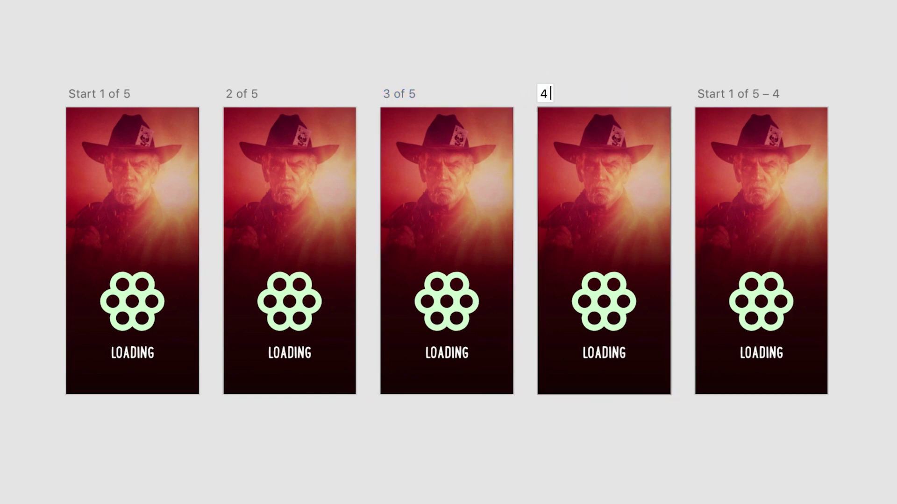
key("Return")
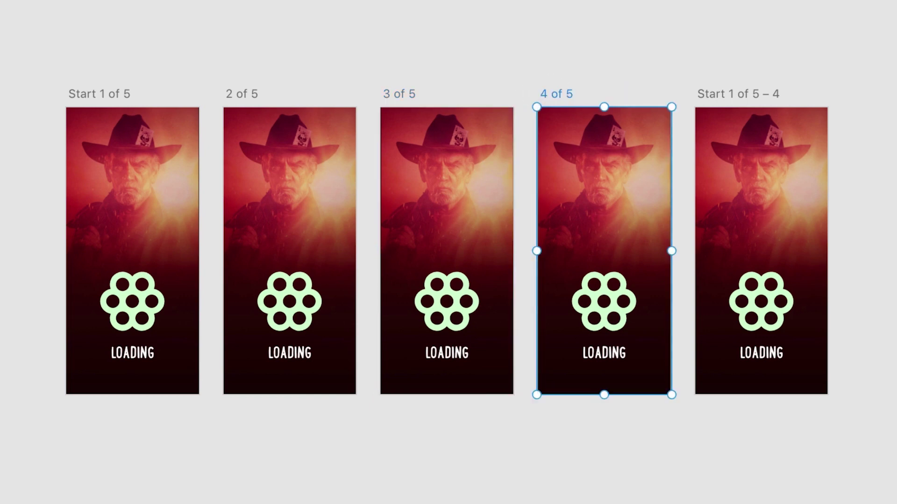
double_click(717, 92)
type("Fni")
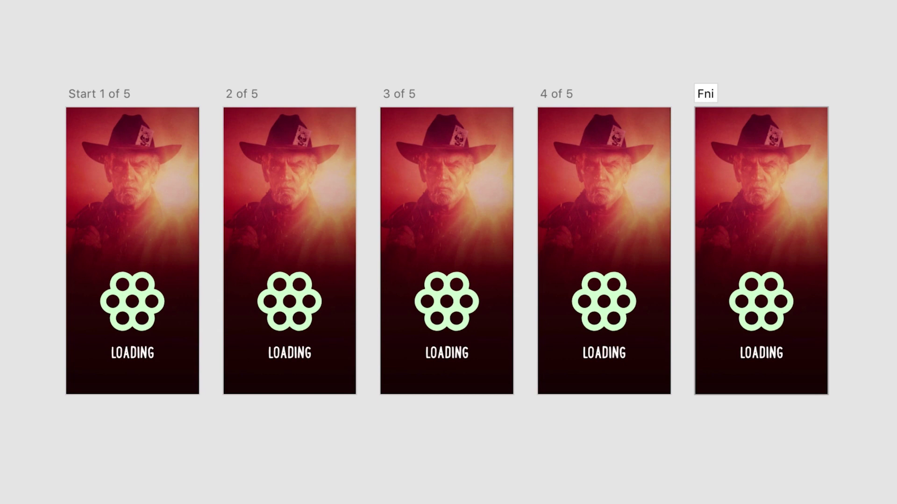
key("BackSpace")
key("BackSpace")
type("inish 5 of")
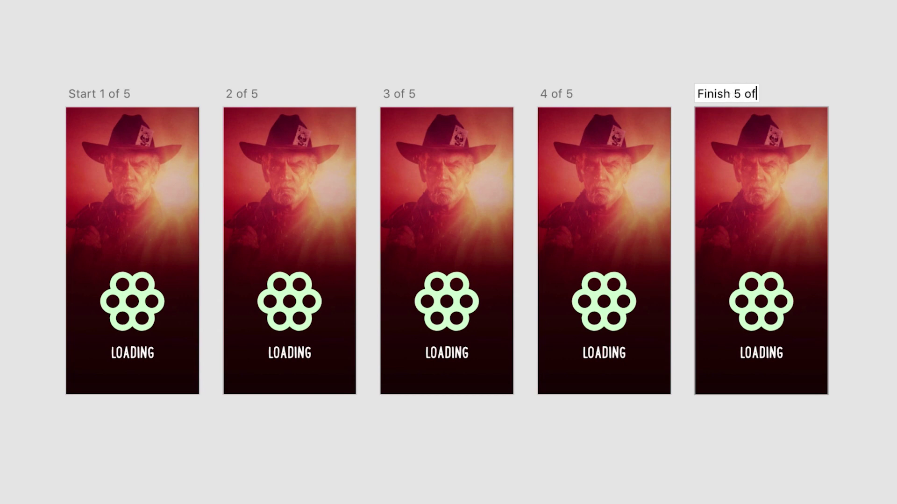
type(" 5")
key("Return")
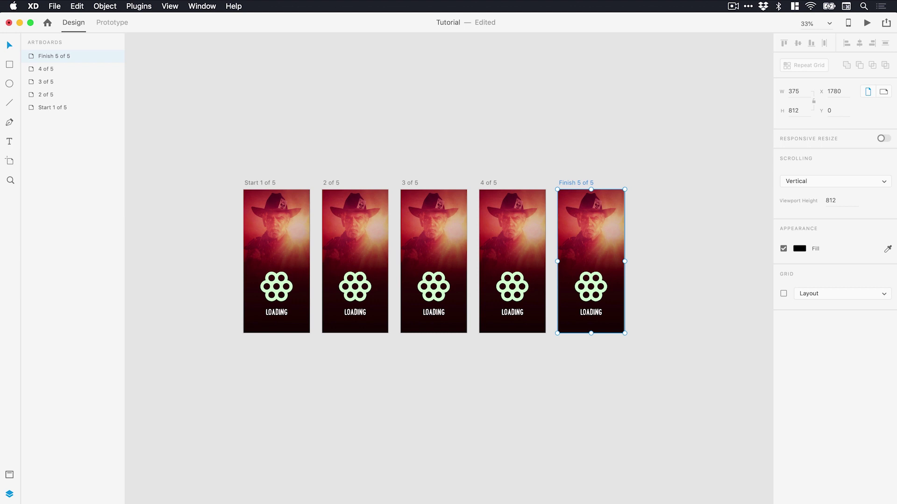
- Zoom in on Start 1 of 5 and delete its green Guide overlay
scroll(405, 245, "up", 3)
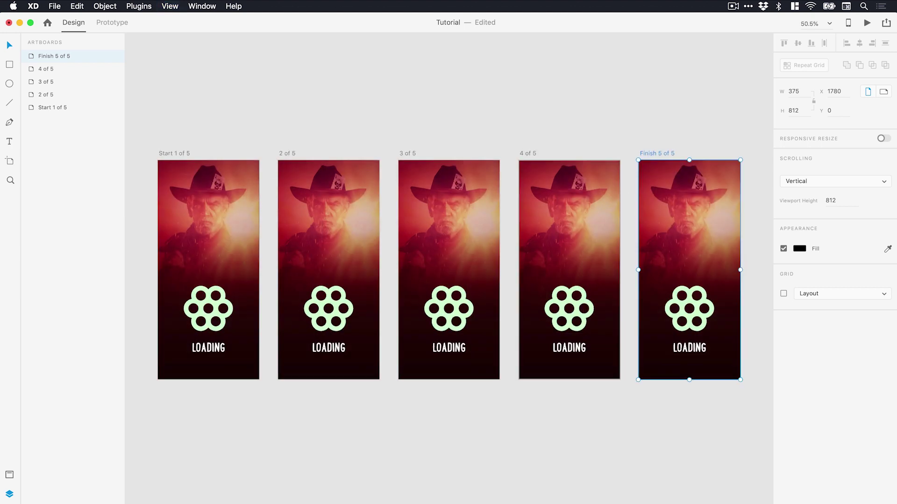
key("z")
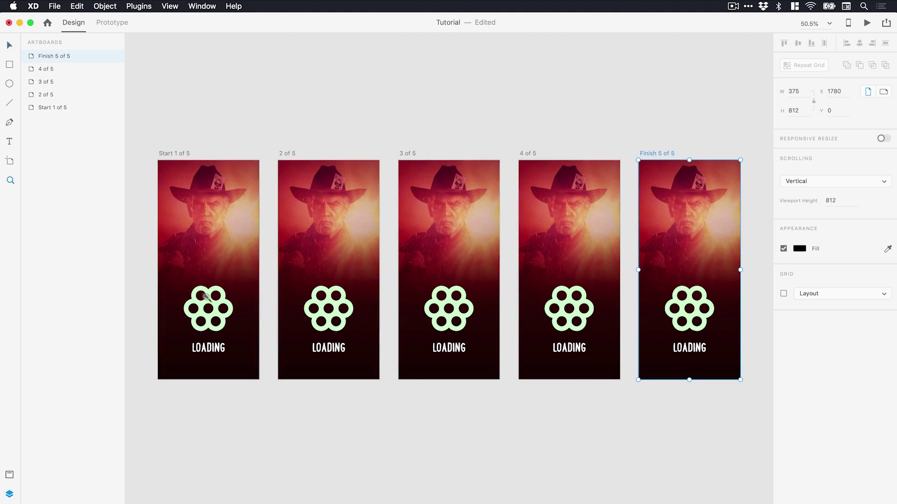
left_click(209, 303)
left_click_drag(195, 304, 233, 306)
key("v")
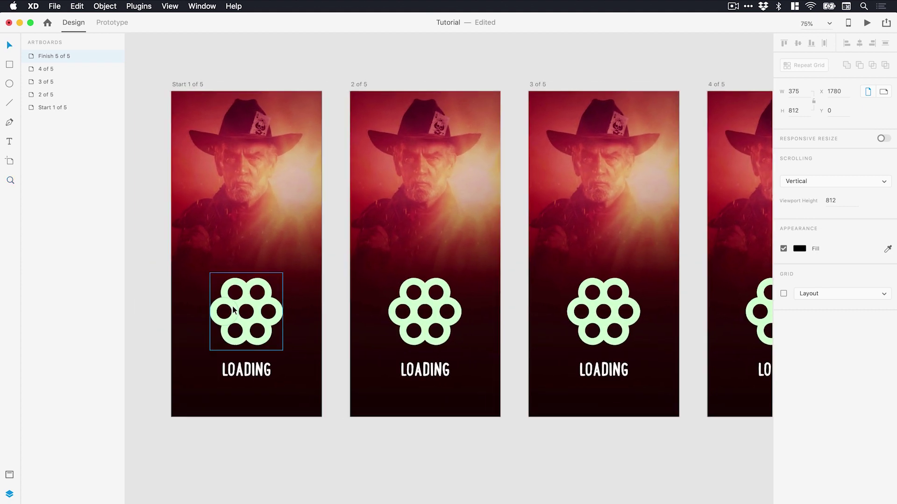
left_click(246, 303)
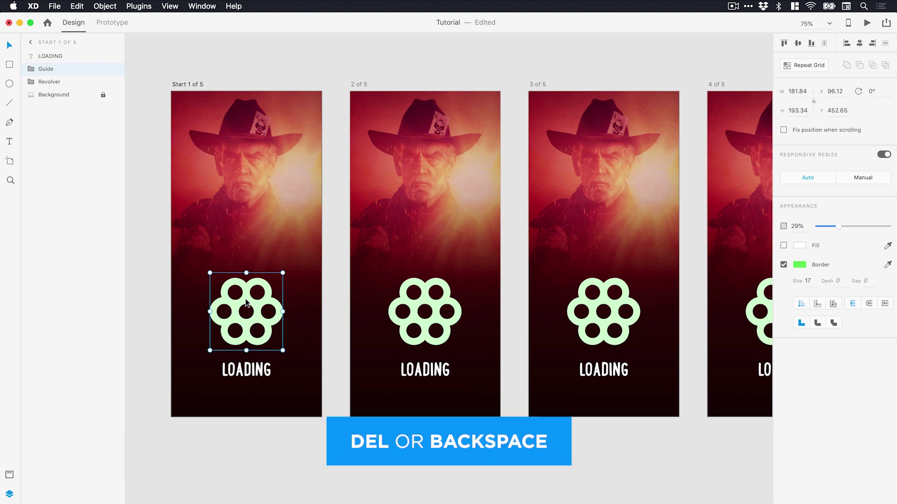
key("BackSpace")
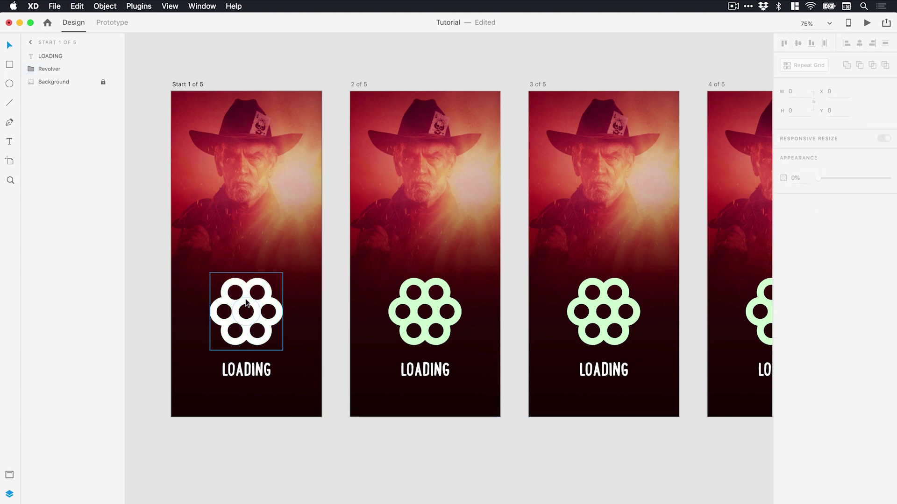
key("z")
left_click(424, 304)
key("v")
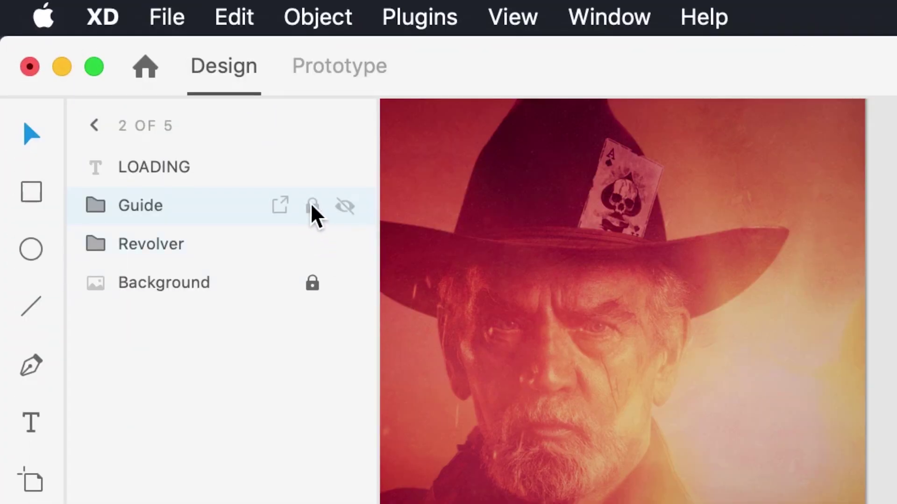
- On 2 of 5, lock Guide, rotate the Revolver cylinder, then unlock and delete Guide
left_click(312, 208)
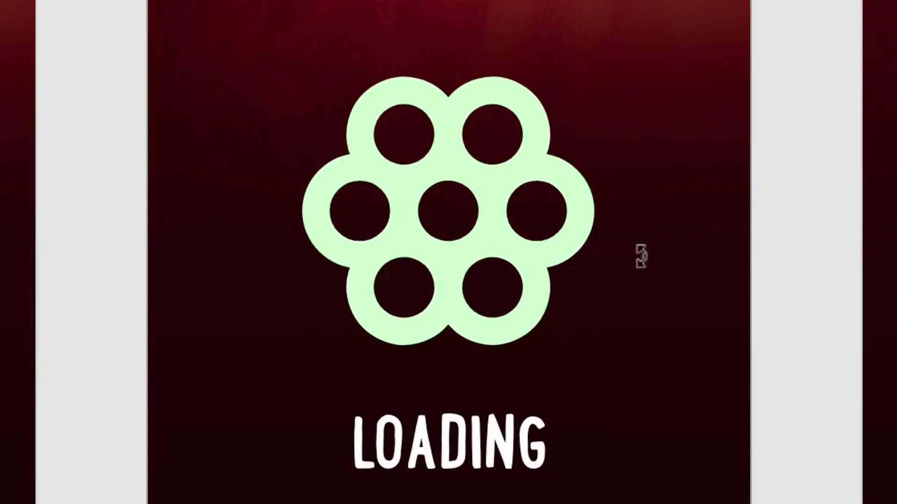
left_click_drag(640, 255, 644, 259)
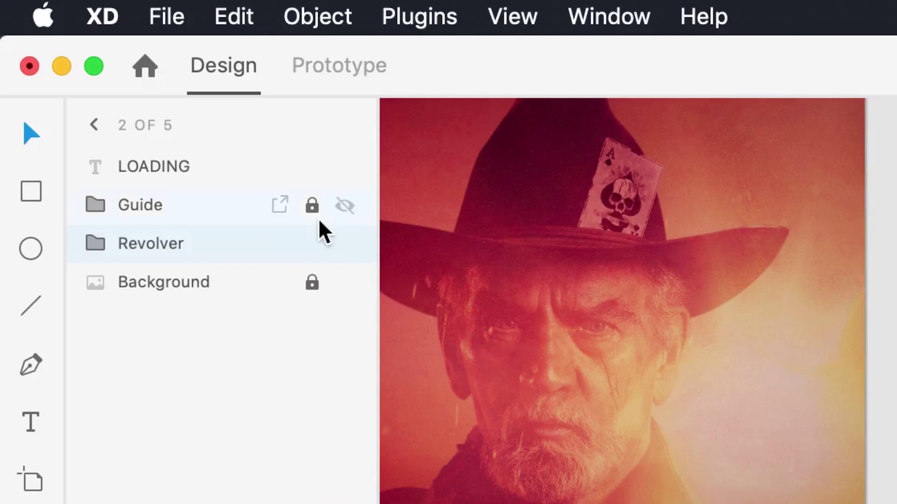
left_click(310, 204)
key("Delete")
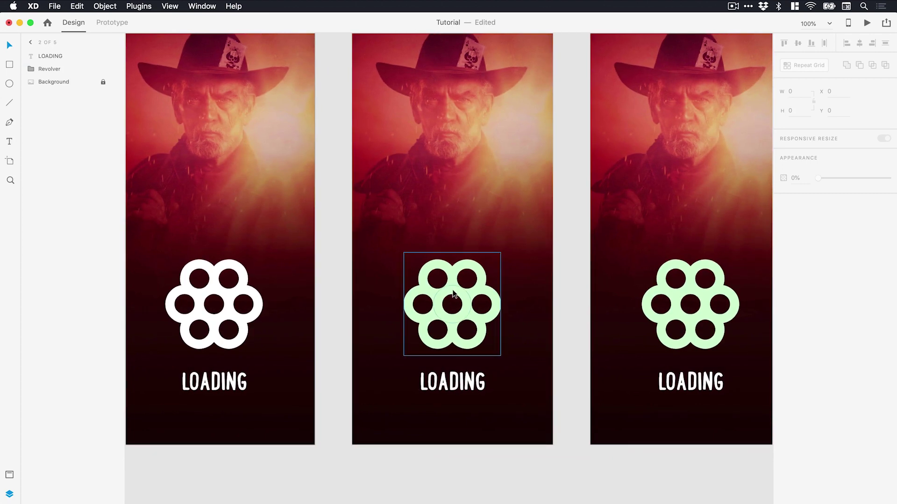
- On 3 of 5, lock Guide, rotate Revolver to 121° and delete the Guide group
key("super+z")
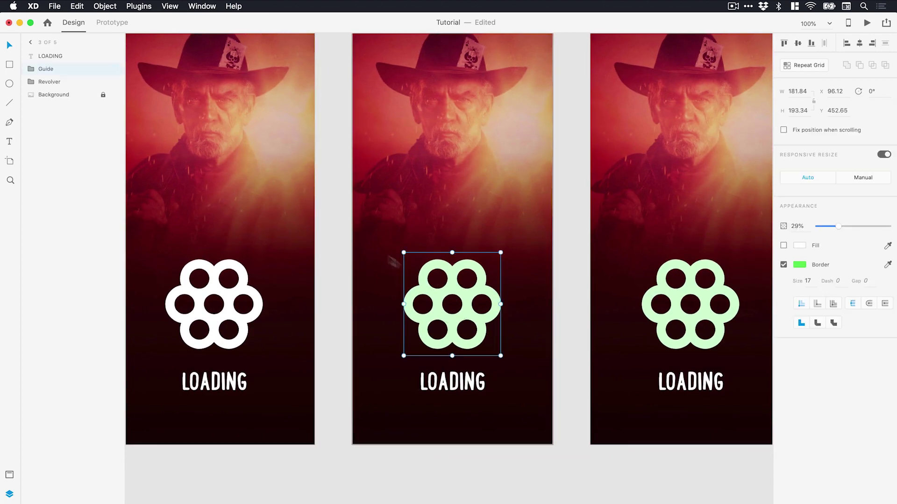
left_click(104, 70)
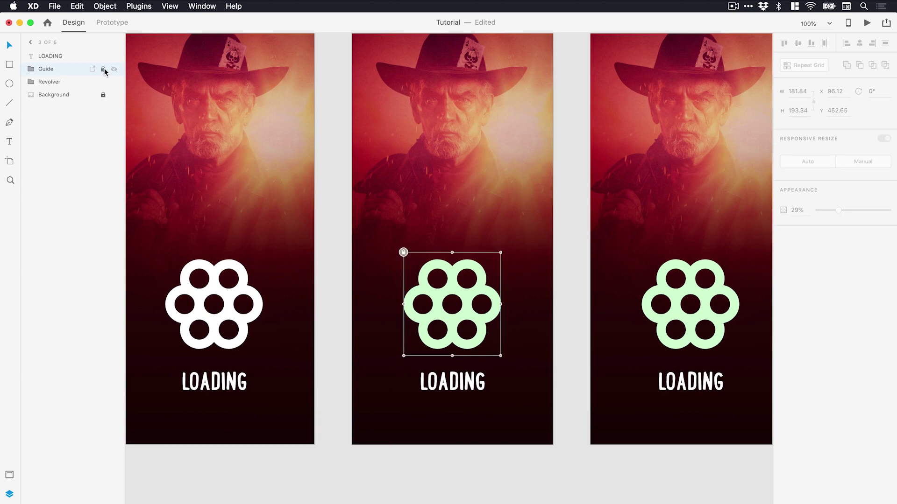
left_click(59, 82)
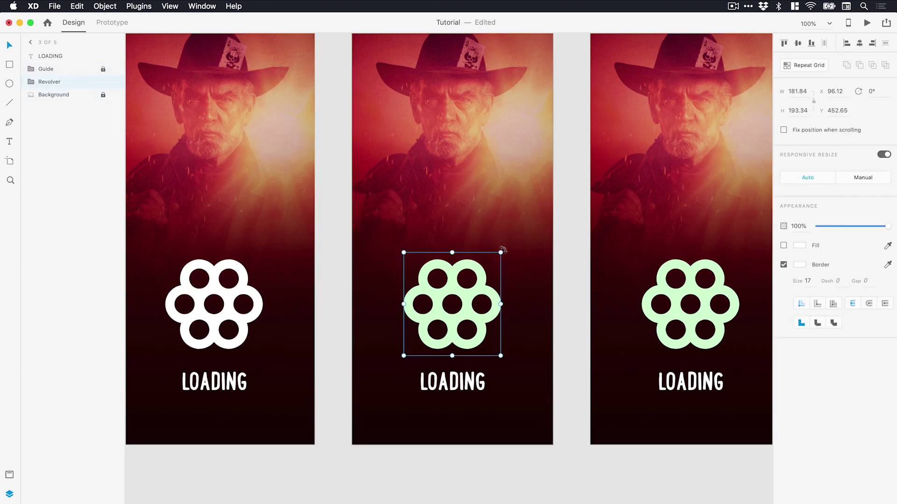
left_click_drag(502, 251, 482, 415)
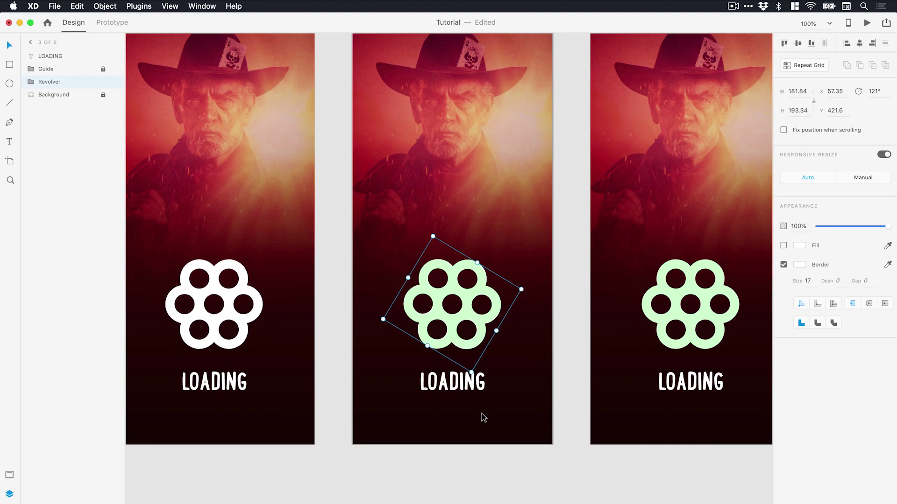
left_click(55, 71)
key("Delete")
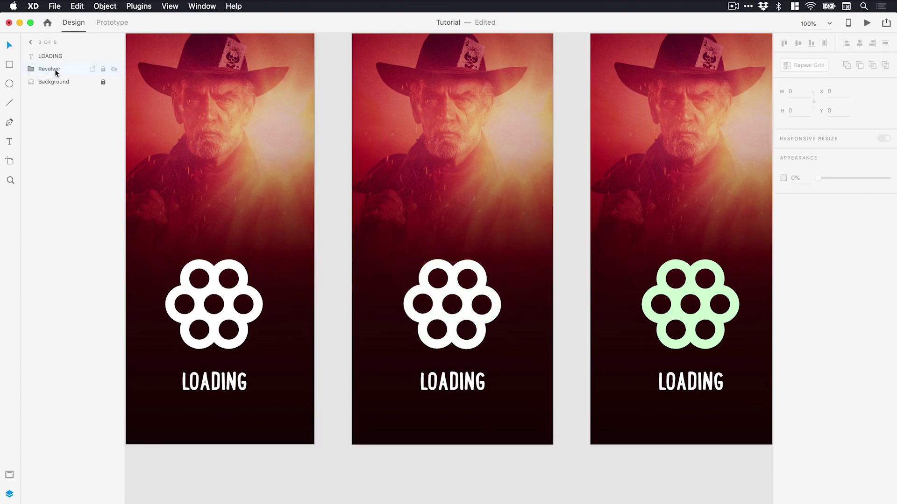
scroll(400, 311, "right", 10)
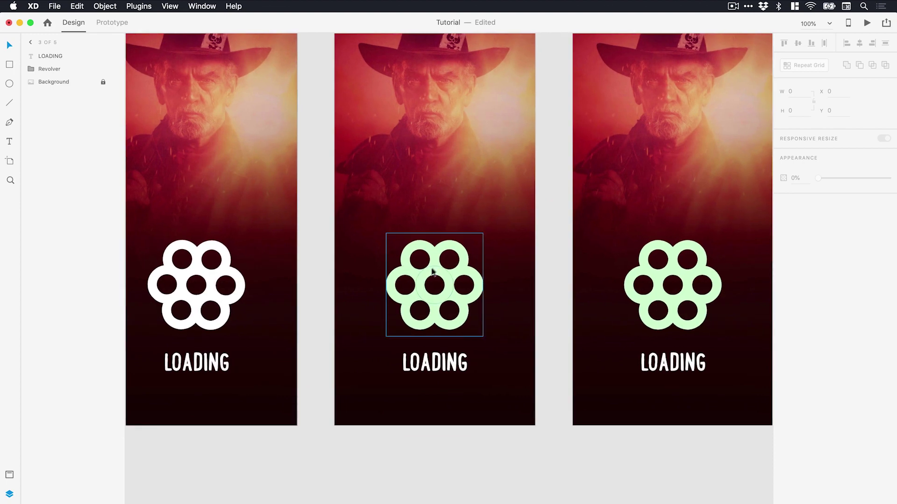
- Lock the Guide layer on 4 of 5 and zoom in on its cylinder
key("super+z")
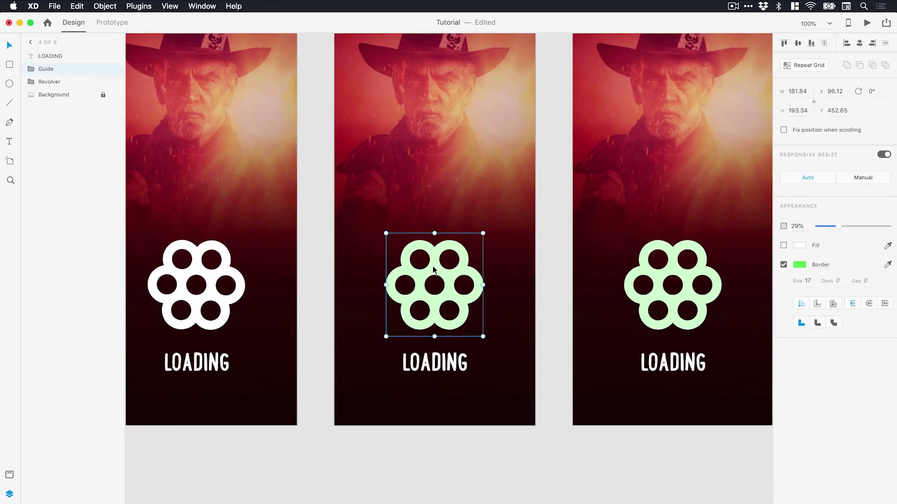
left_click(103, 68)
key("z")
left_click(447, 284)
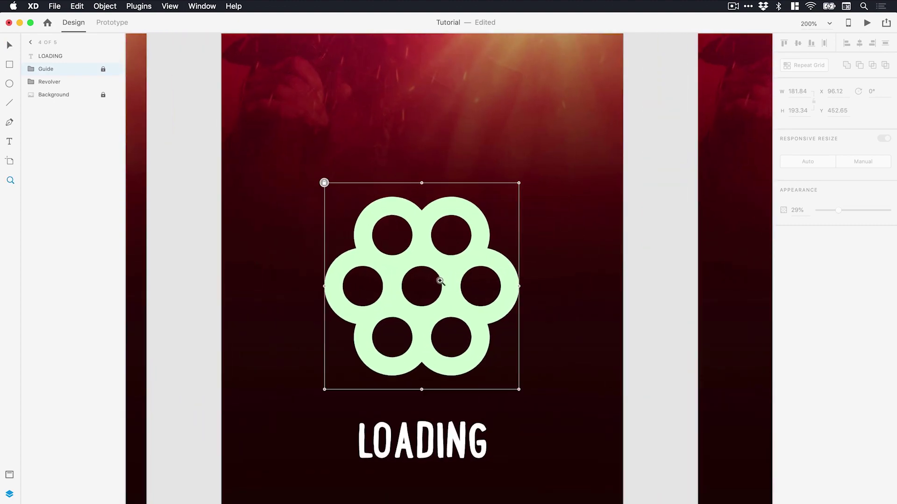
left_click(440, 281)
key("v")
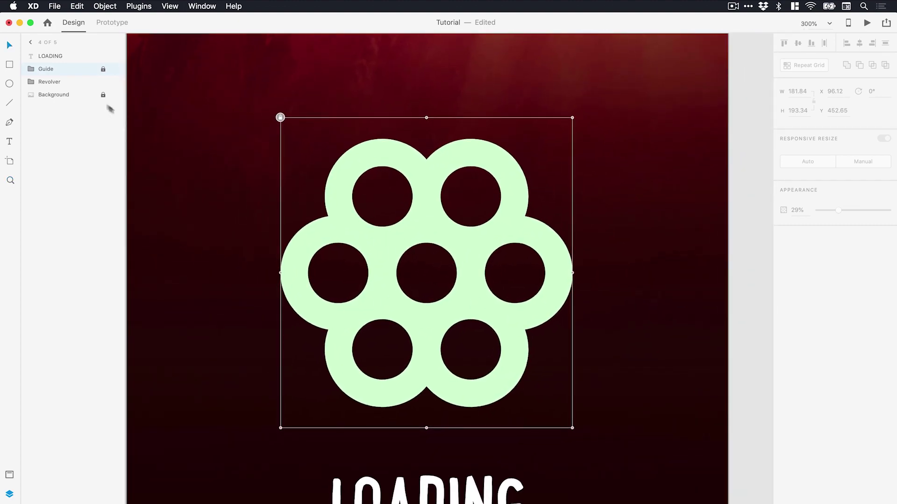
- Rotate Revolver to 180°, delete the Guide group and return to 100% zoom
left_click(62, 82)
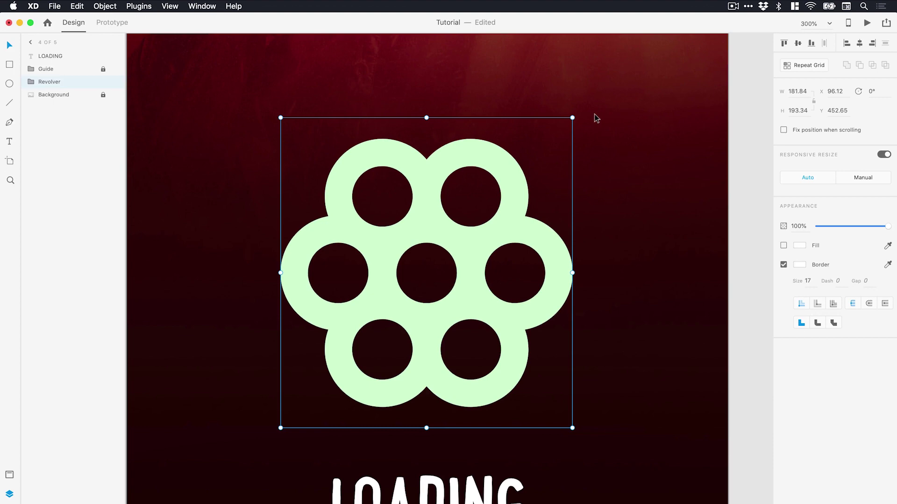
left_click_drag(576, 115, 314, 389)
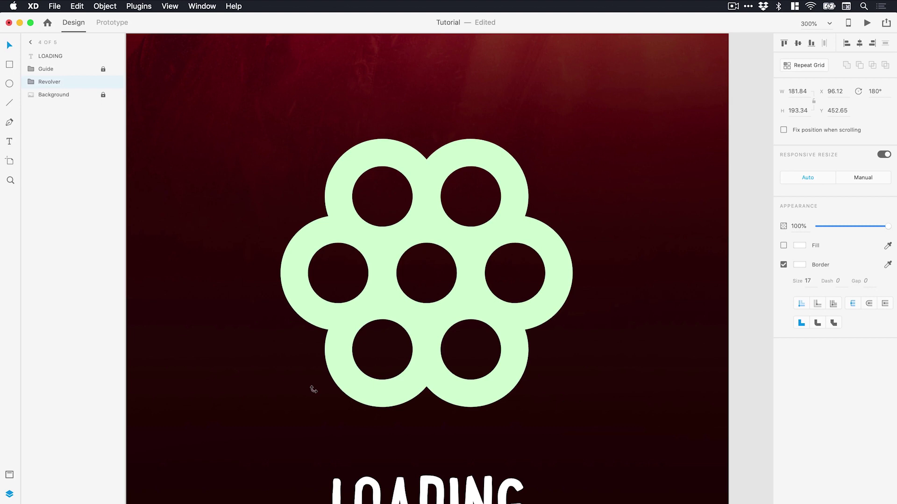
left_click_drag(313, 389, 313, 389)
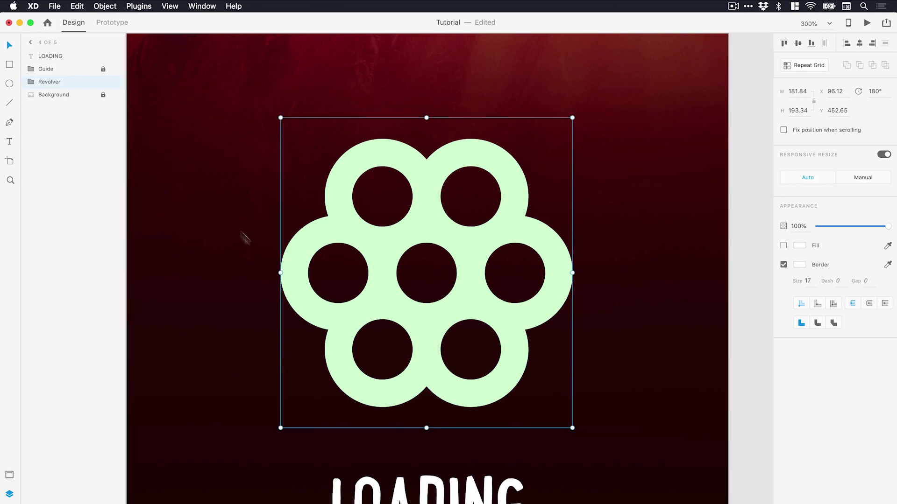
left_click(71, 69)
key("Delete")
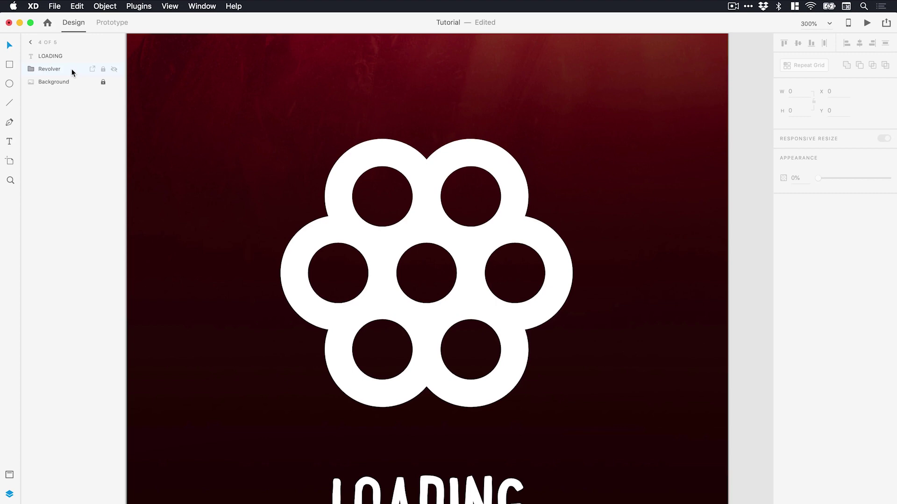
key("super+1")
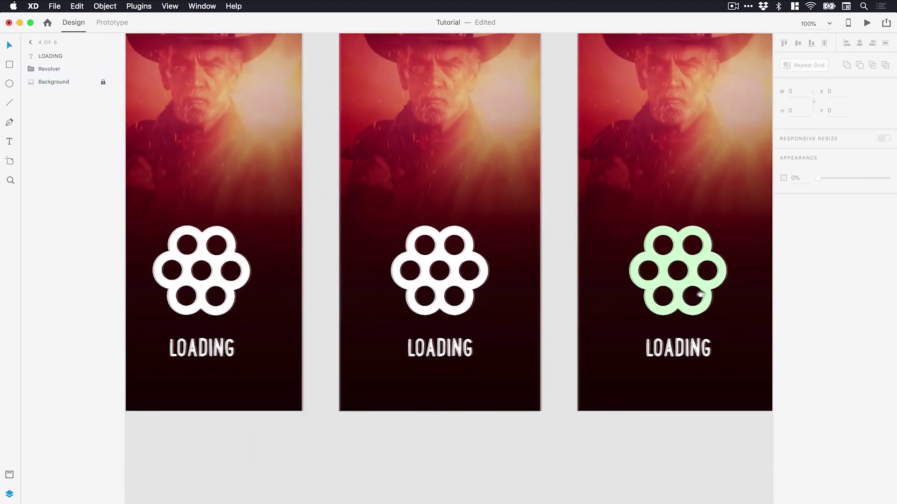
- On Finish 5 of 5, lock Guide, rotate Revolver to 239° and delete the Guide layer
scroll(699, 293, "right", 5)
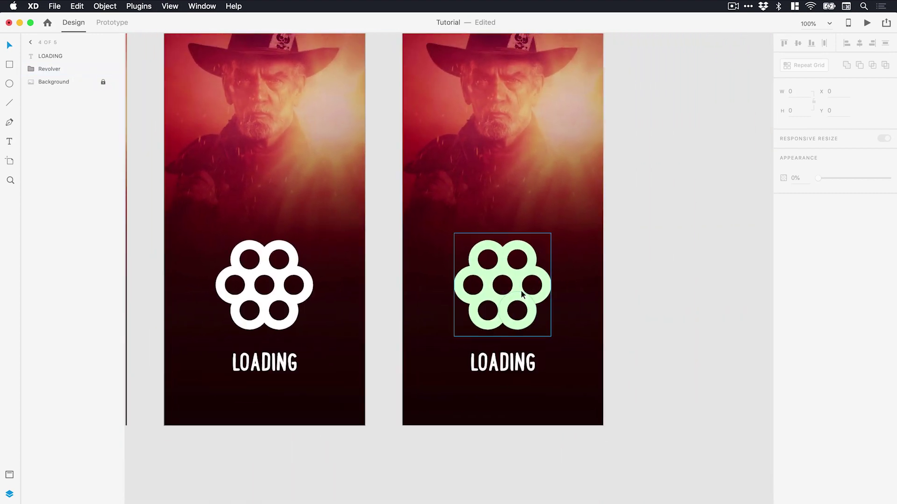
left_click(522, 294)
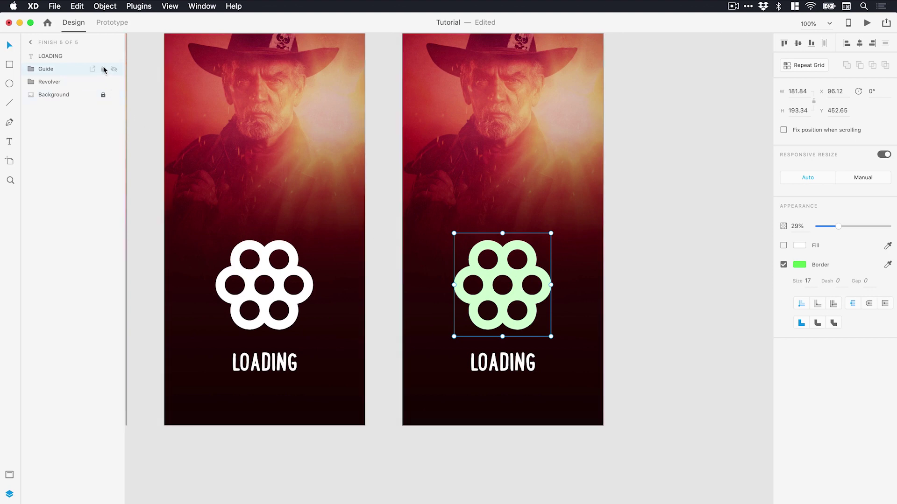
left_click(103, 70)
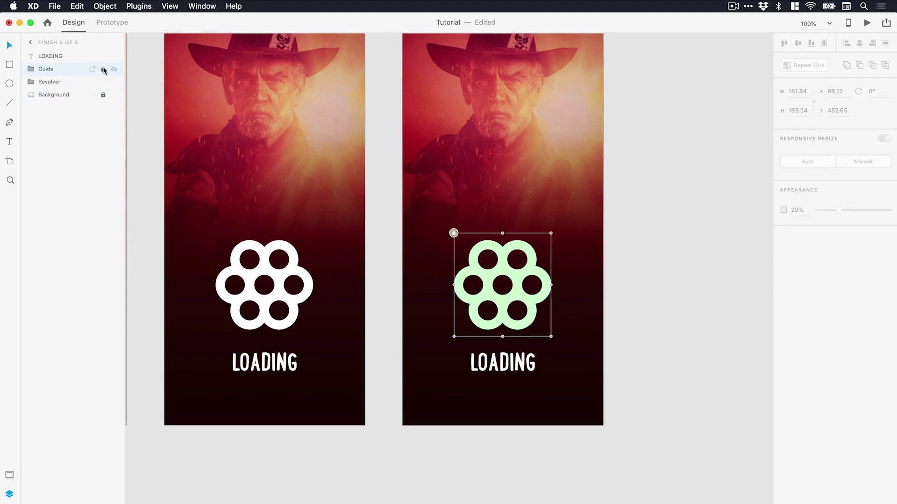
left_click(51, 82)
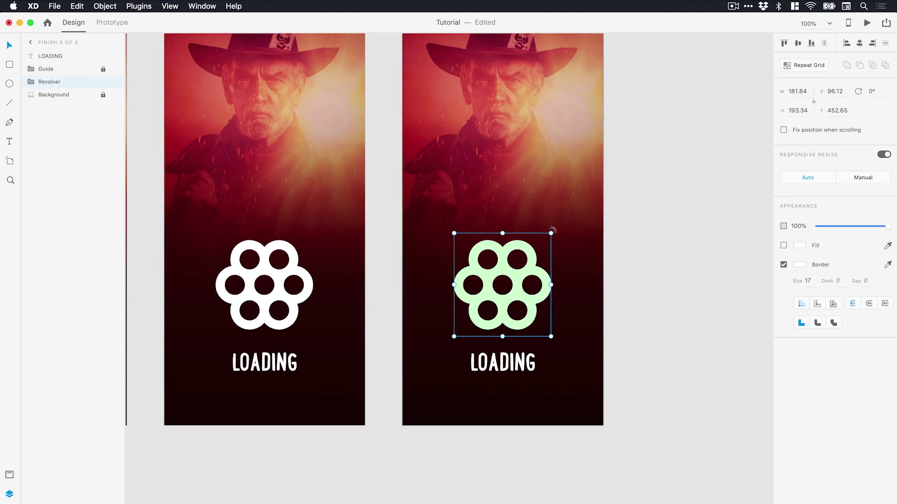
left_click_drag(552, 230, 305, 247)
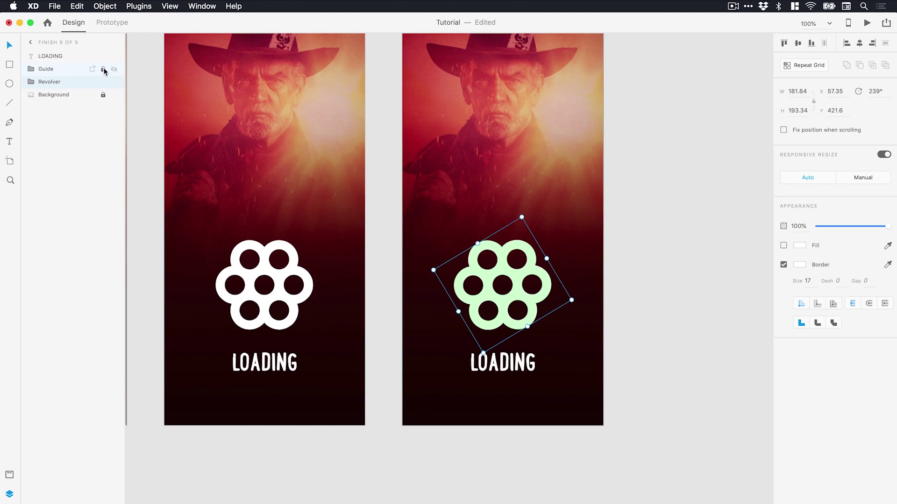
left_click(64, 71)
key("Delete")
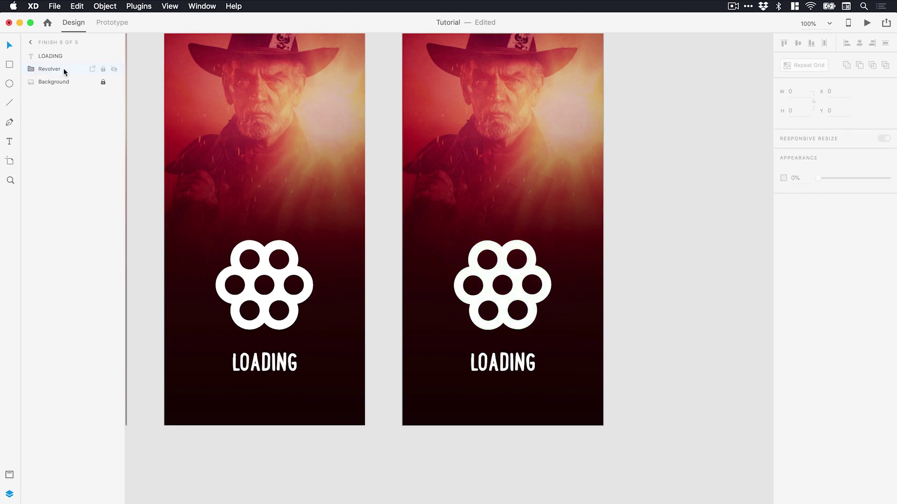
- Switch to Prototype mode, hide Layers, fit all five artboards and select Start 1 of 5
key("super+0")
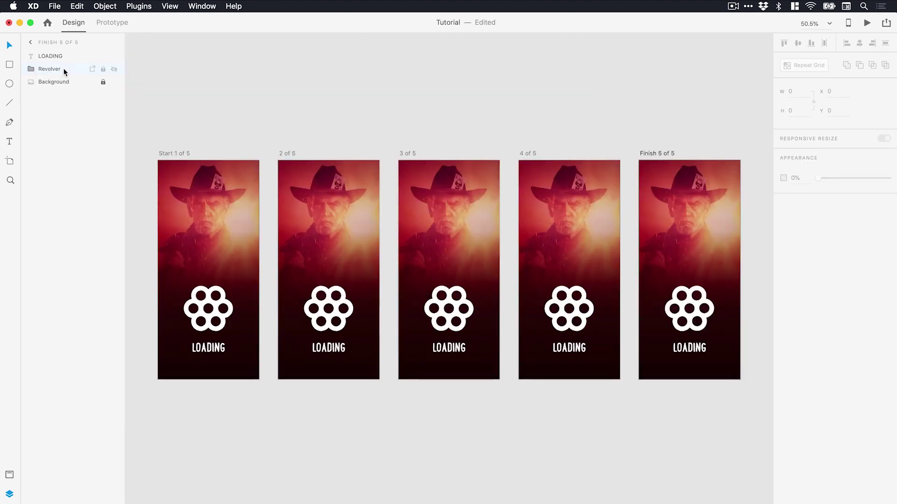
left_click(459, 93)
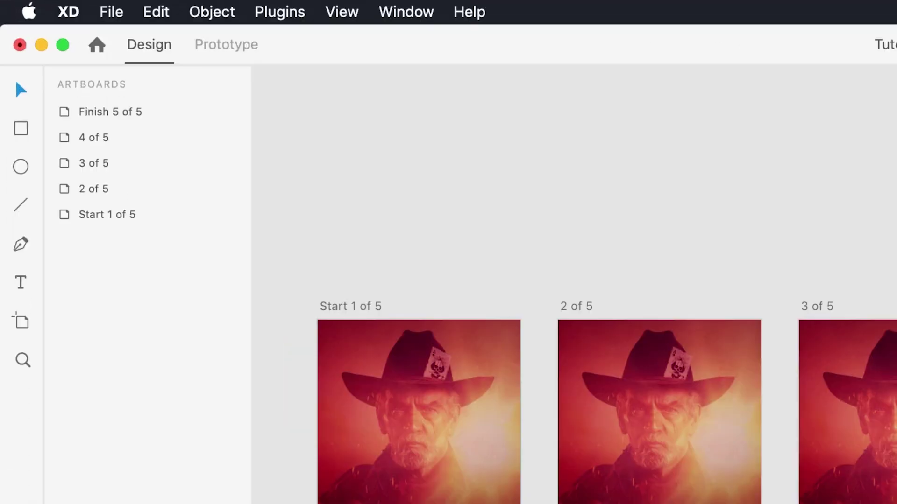
left_click(113, 22)
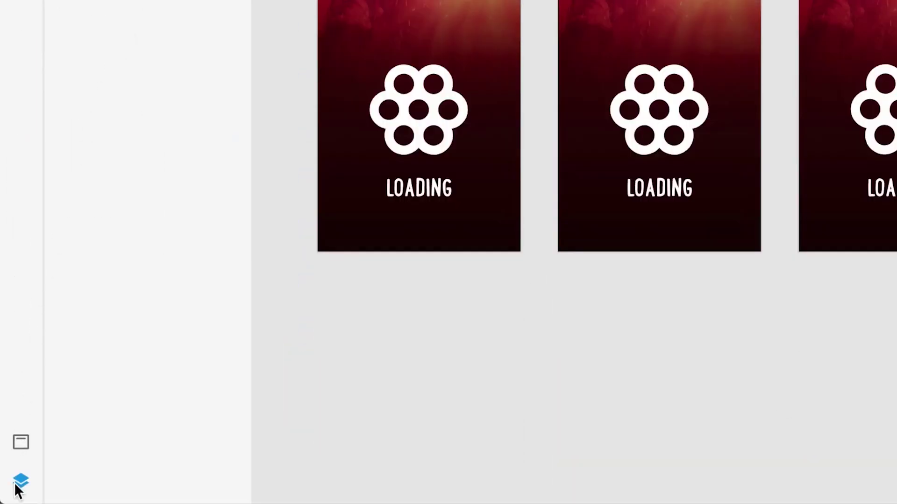
left_click(21, 485)
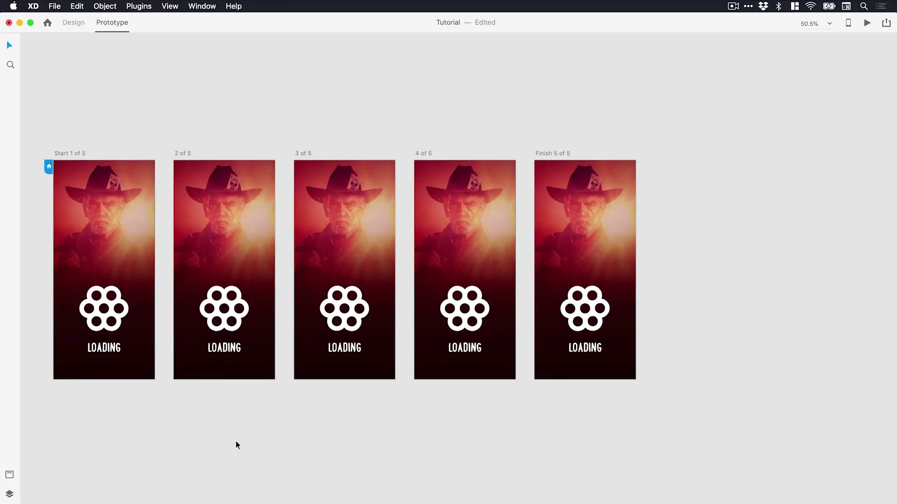
key("super+0")
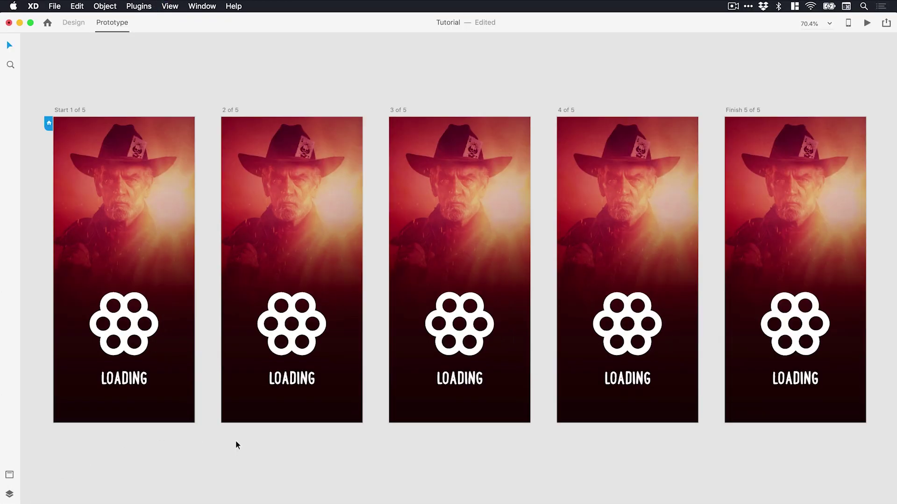
left_click(72, 110)
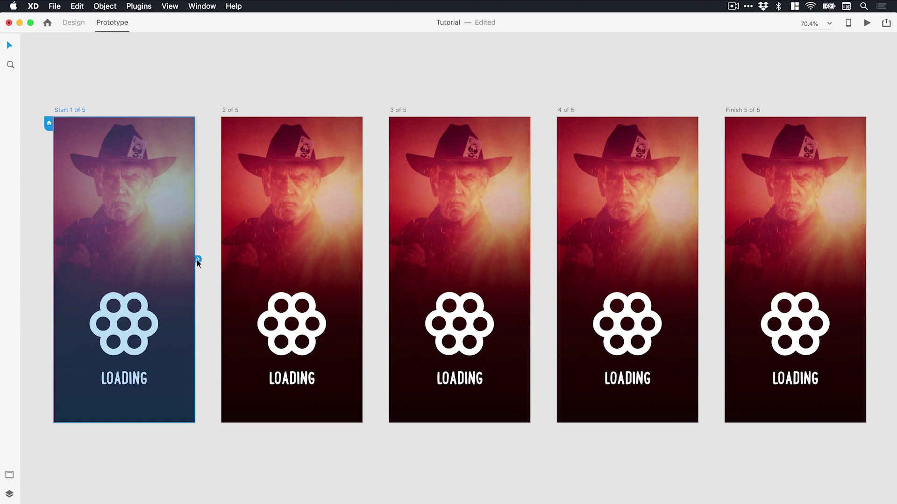
- Wire Start 1 of 5 to 2 of 5 with a Time trigger and 1 s delay
left_click_drag(197, 259, 251, 242)
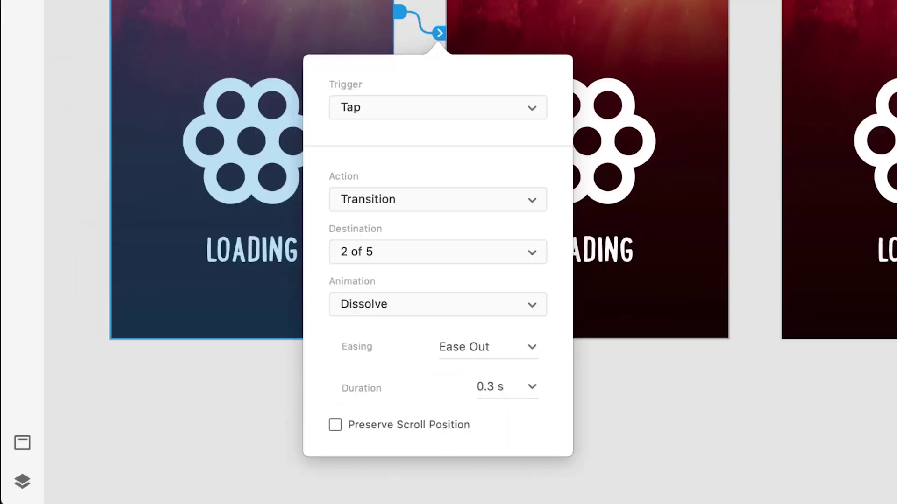
left_click(425, 102)
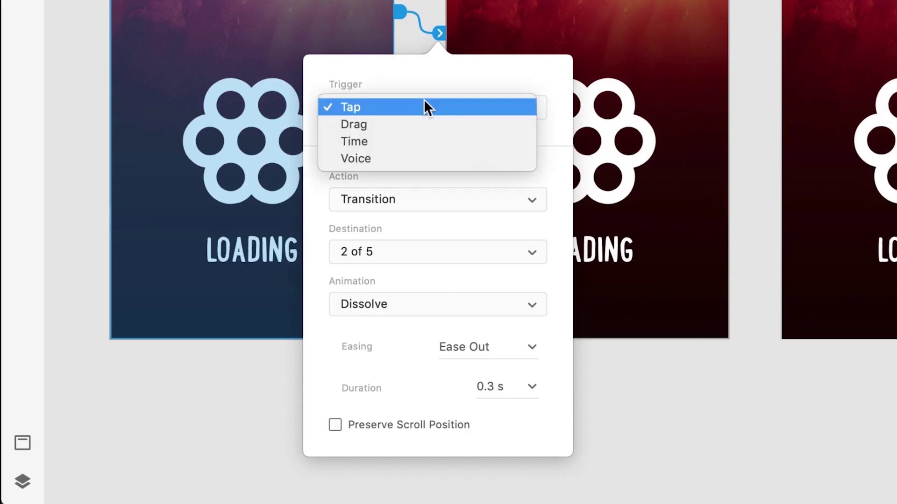
left_click(420, 141)
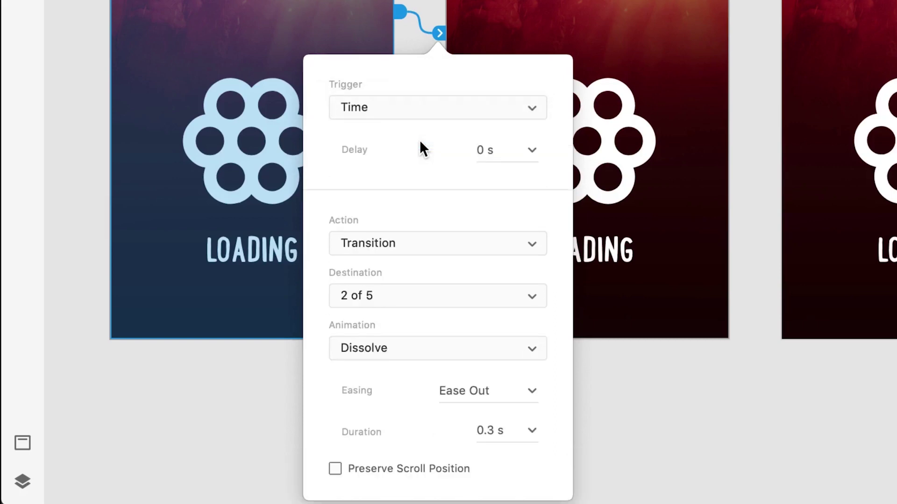
left_click(527, 149)
left_click(500, 253)
- Set the link to Auto-Animate with Bounce easing and a 0.5 s duration
left_click(401, 242)
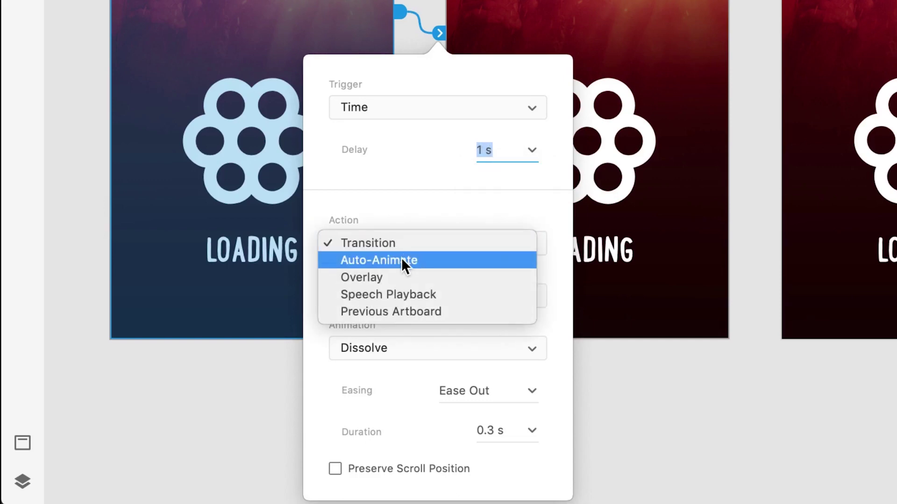
left_click(401, 259)
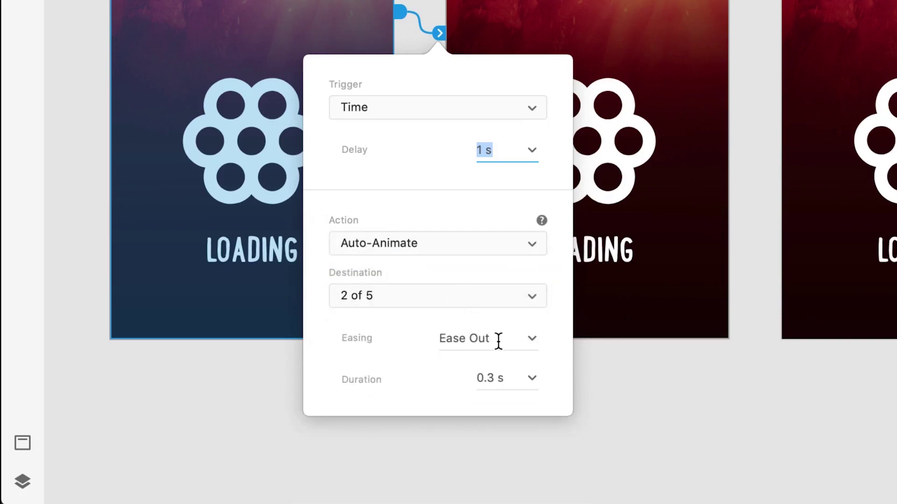
left_click(531, 338)
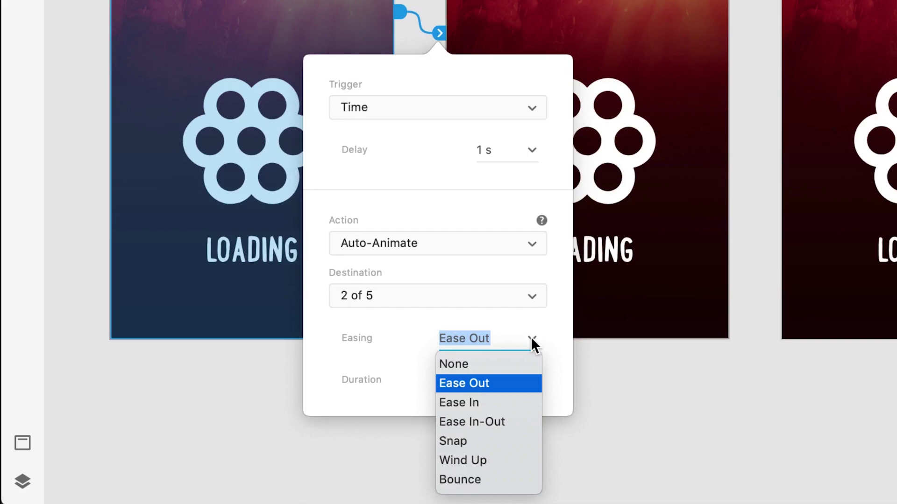
left_click(483, 477)
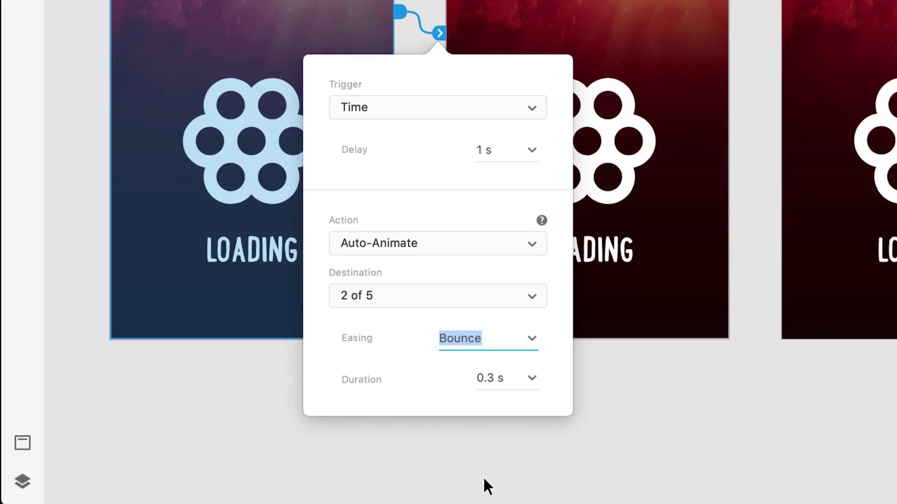
left_click(509, 381)
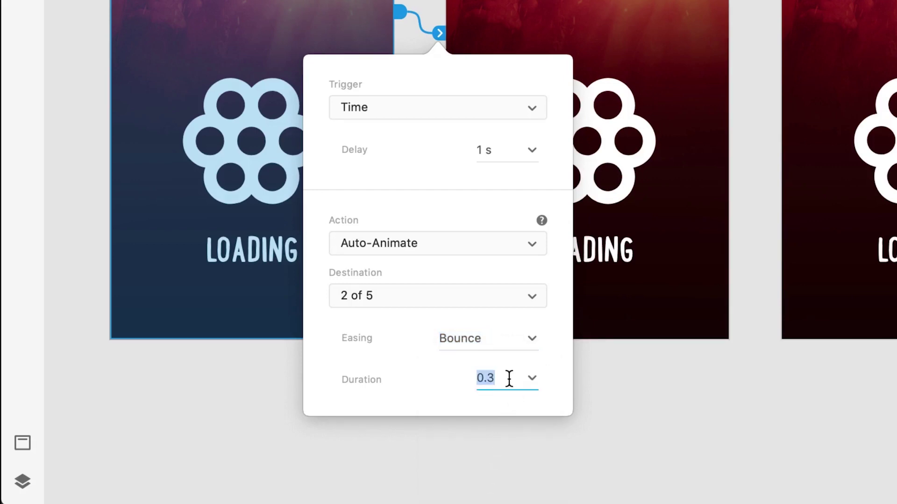
type("0.5")
key("Return")
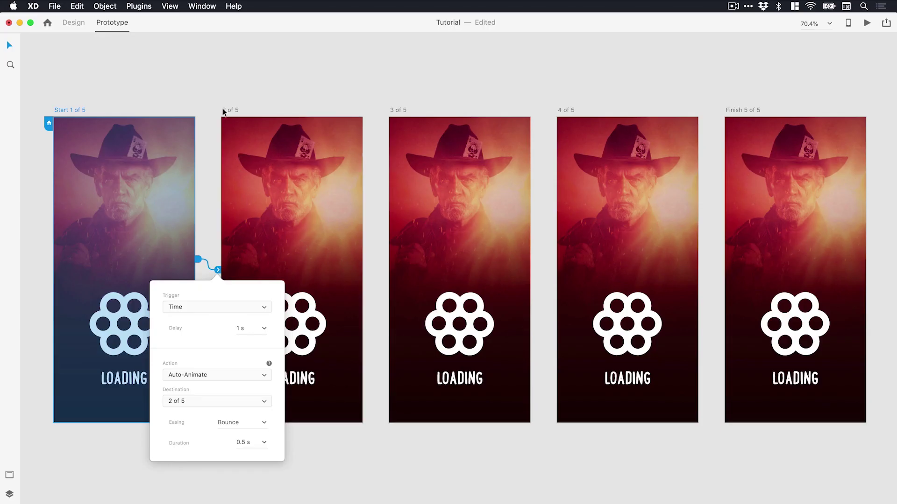
- Wire artboard 2 of 5 to 3 of 5 and 3 of 5 to 4 of 5 with 1 s timed Bounce Auto-Animate
left_click(223, 109)
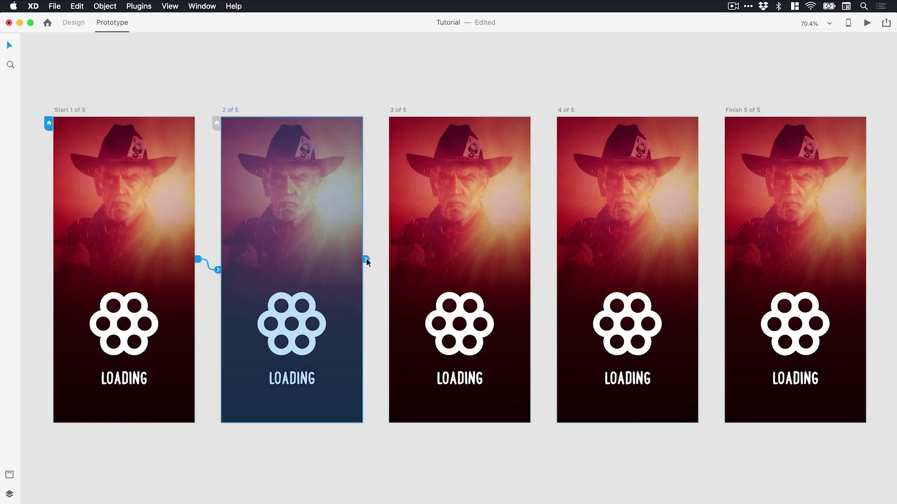
left_click_drag(366, 260, 417, 245)
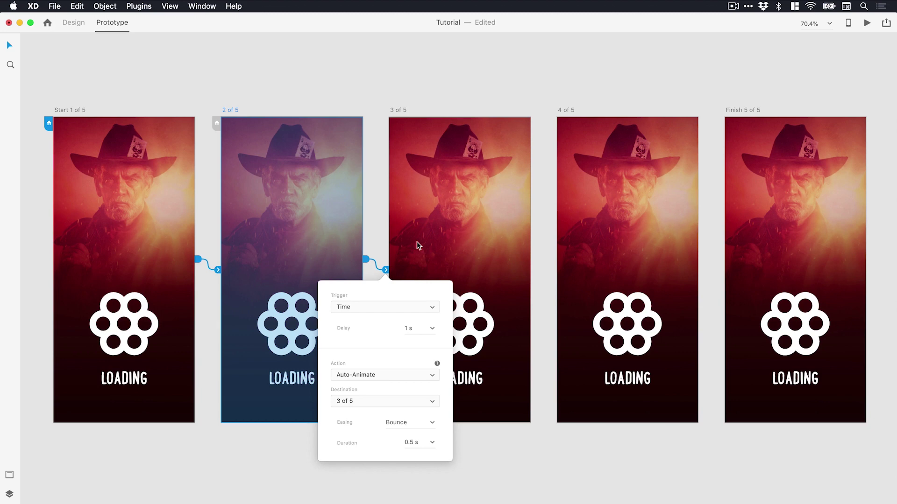
left_click(399, 112)
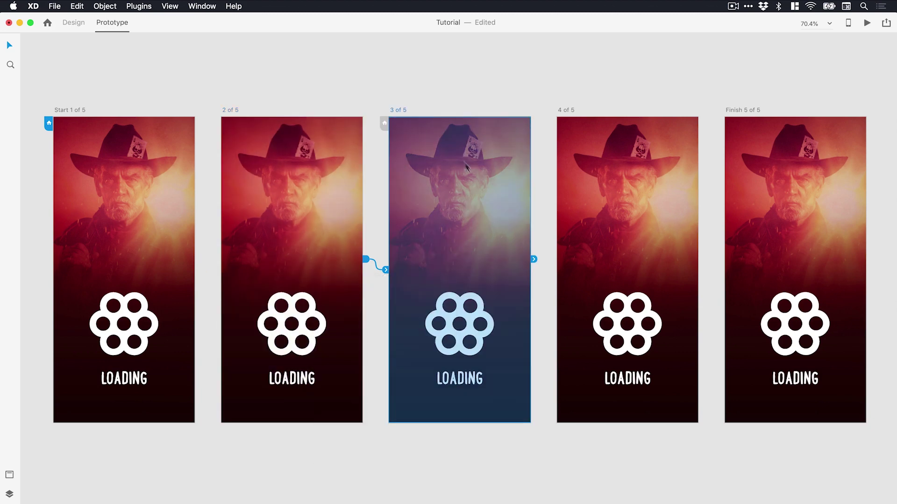
left_click_drag(534, 259, 596, 264)
- Wire 4 of 5 to Finish 5 of 5 and Finish back to Start 1 of 5, same 1 s Bounce timing
left_click(562, 113)
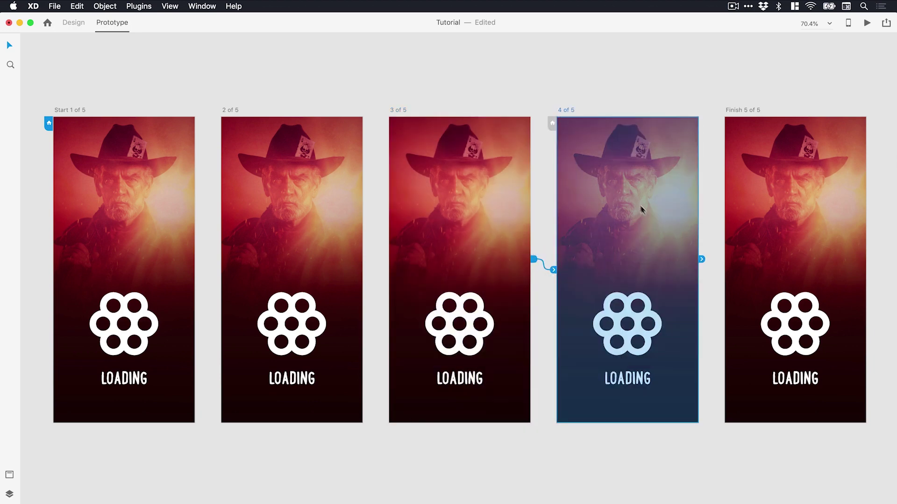
left_click_drag(702, 259, 747, 243)
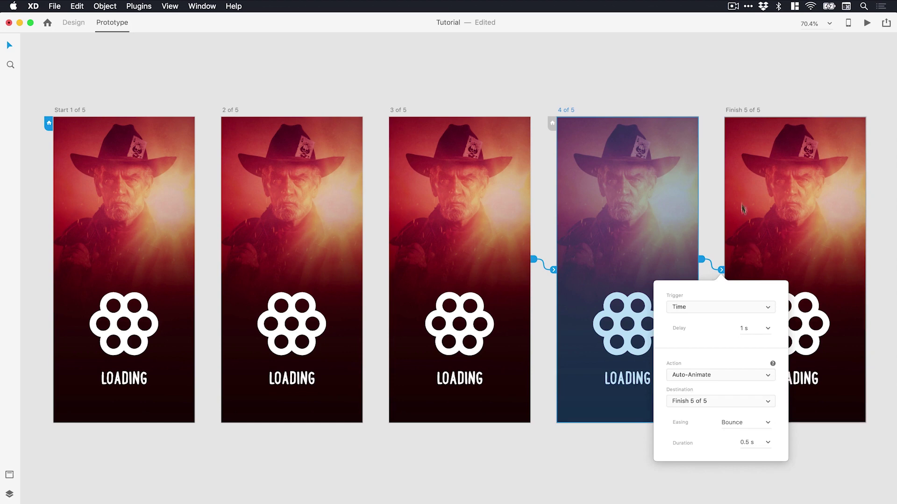
left_click(741, 108)
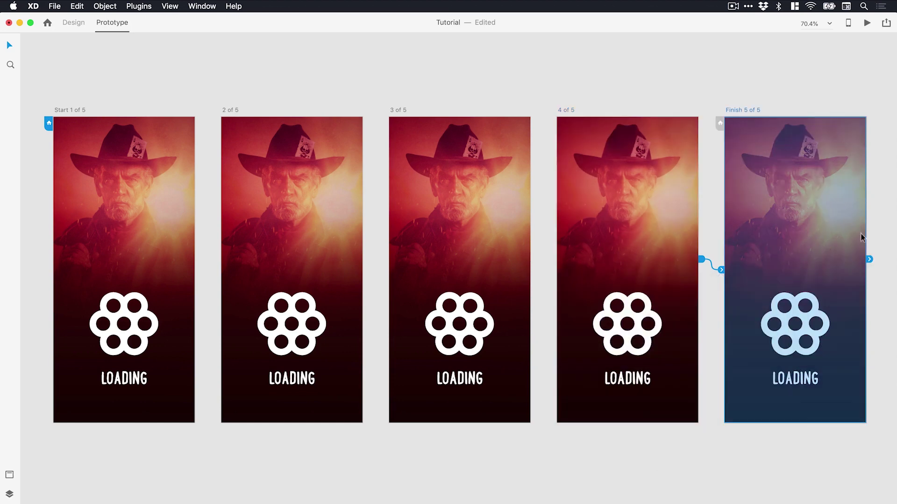
left_click_drag(869, 259, 120, 206)
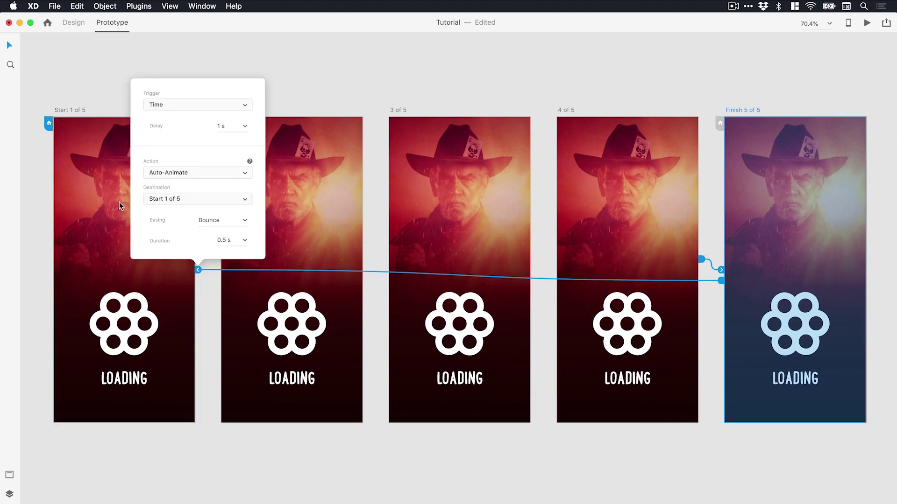
- Deselect everything and play the looping revolver loading prototype in Desktop Preview
left_click(361, 74)
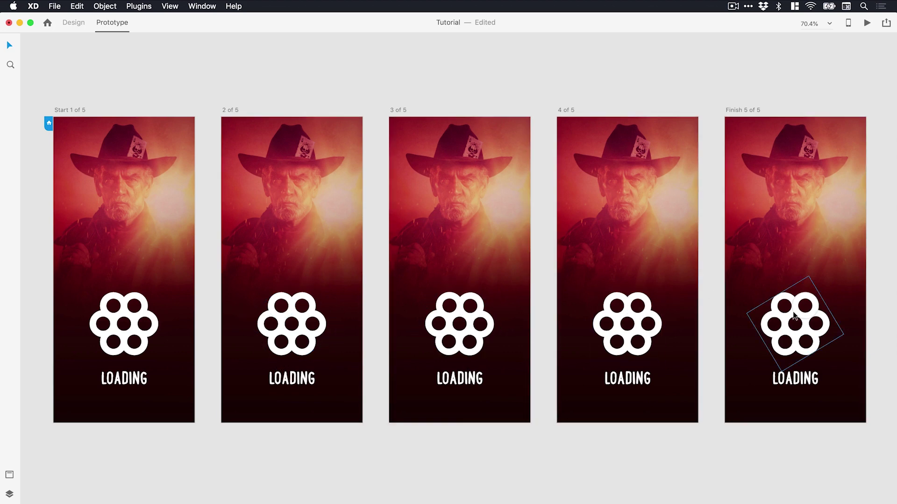
left_click(865, 23)
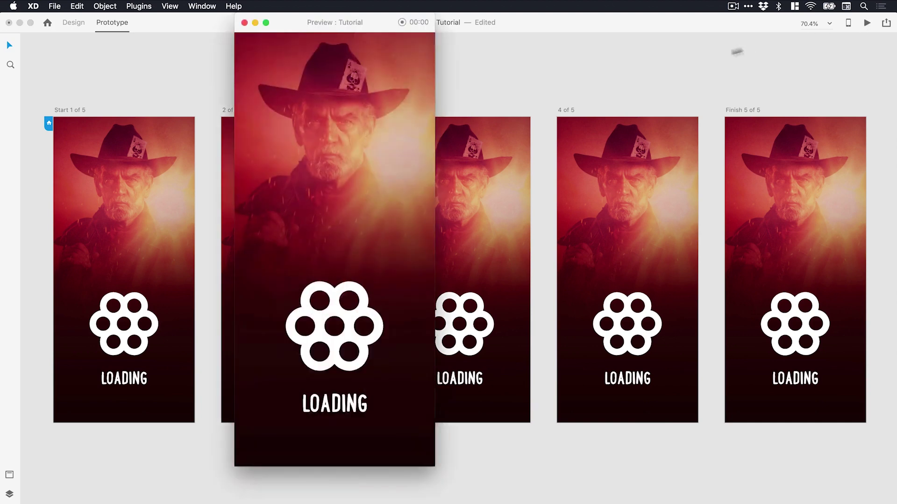